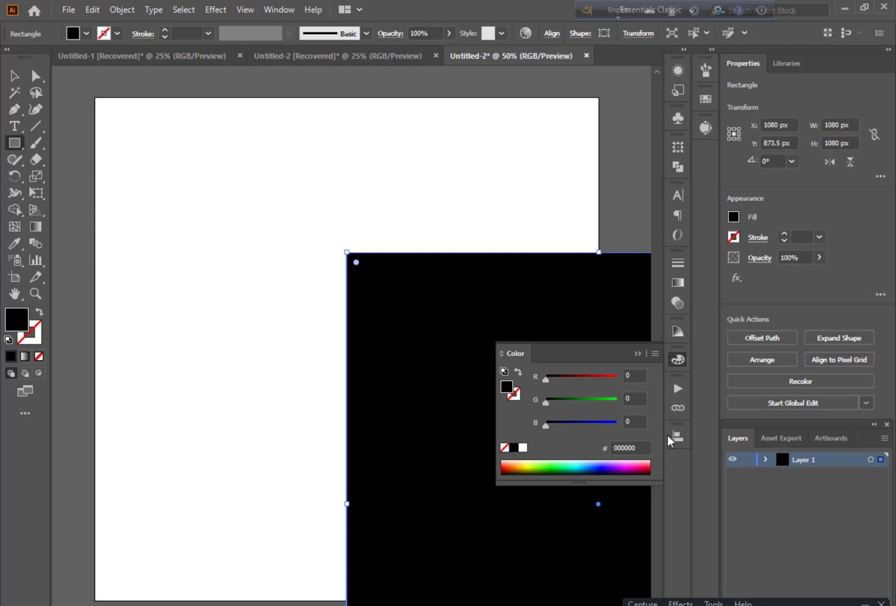
- Centre the black 1080 × 1080 px square horizontally and vertically on the artboard
left_click(678, 437)
left_click(625, 468)
left_click(539, 467)
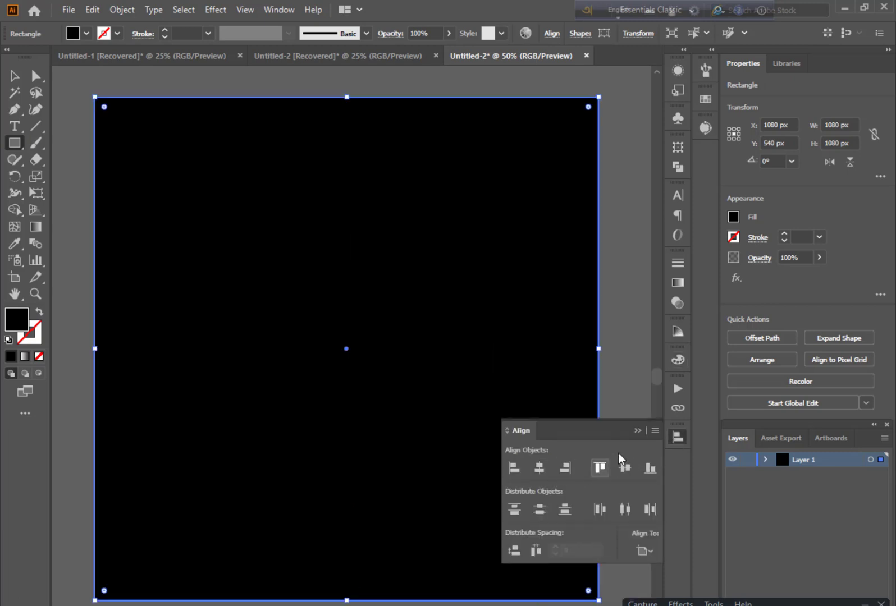
left_click(635, 432)
left_click(15, 77)
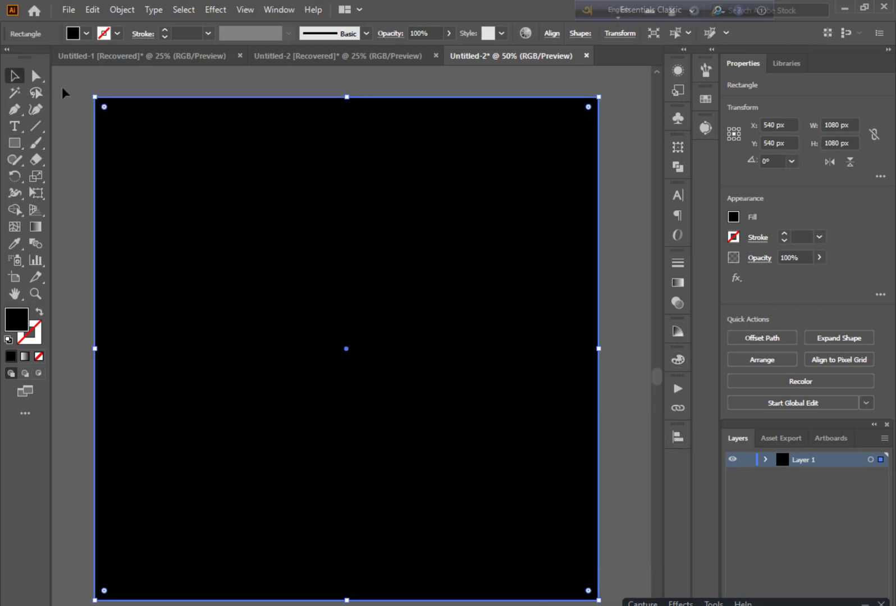
left_click(77, 92)
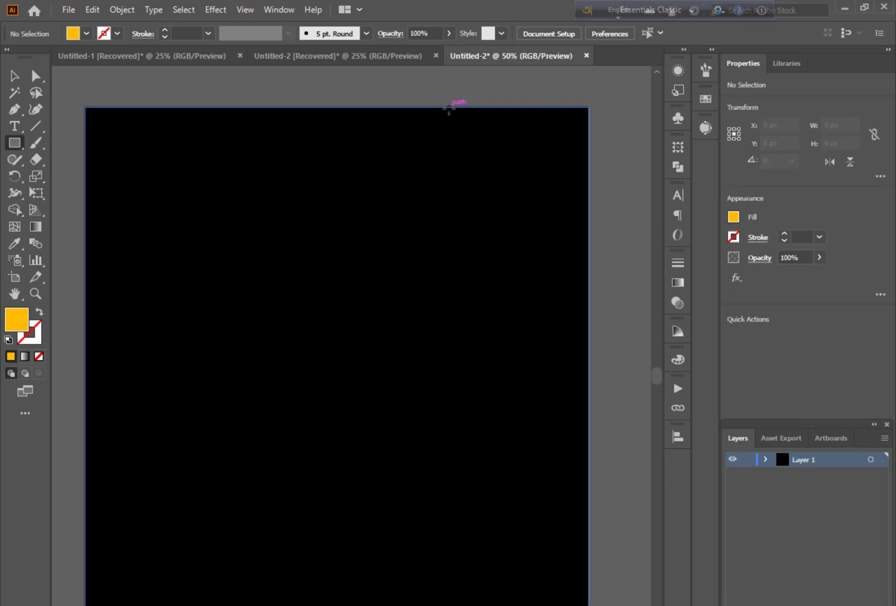
- Draw a yellow rectangle about 340 × 1080 px along the artboard's right edge and fully round its upper-left corner
left_click_drag(430, 106, 589, 605)
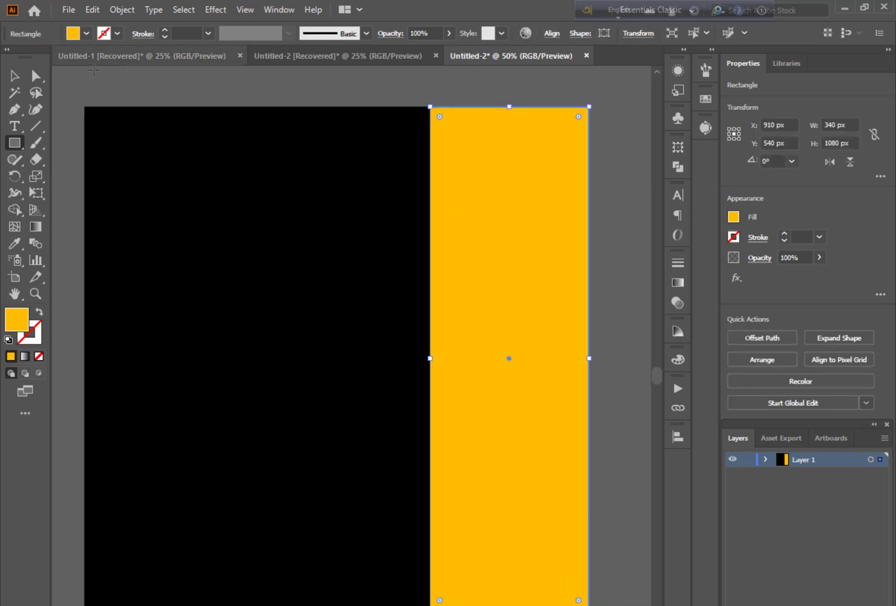
left_click(14, 76)
left_click(33, 76)
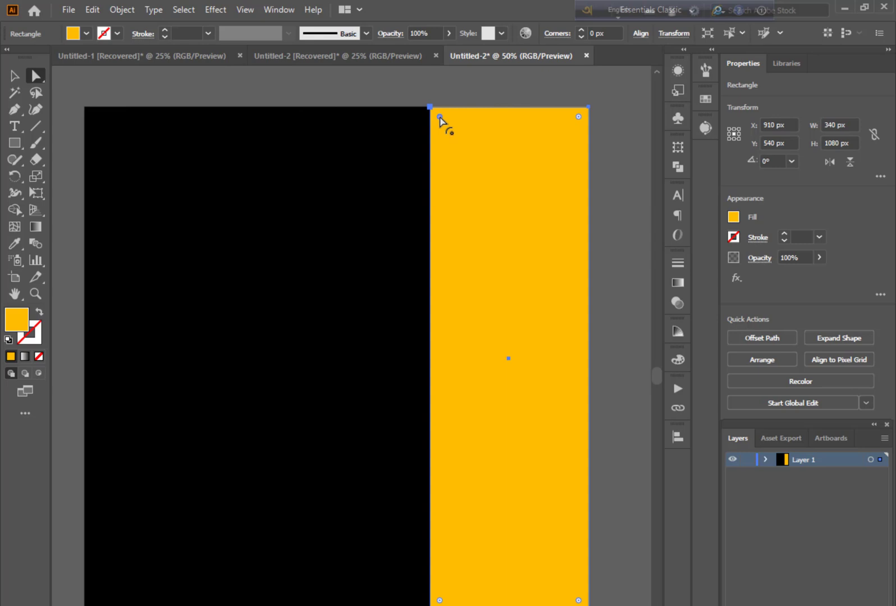
left_click_drag(440, 117, 610, 264)
left_click(610, 264)
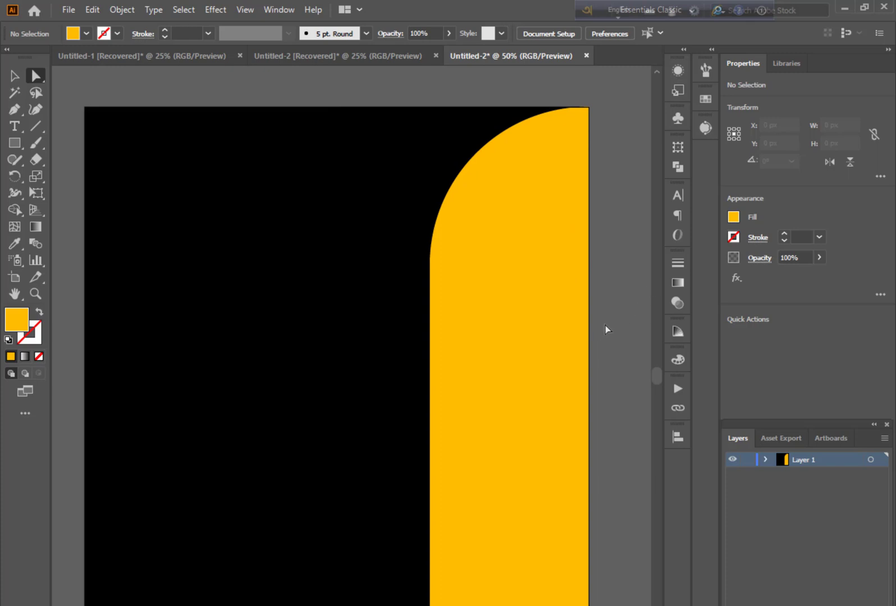
- Draw a rectangle about 301.5 × 631.5 px across the yellow shape's left edge and fill it with the background's black
scroll(348, 331, "down", 2)
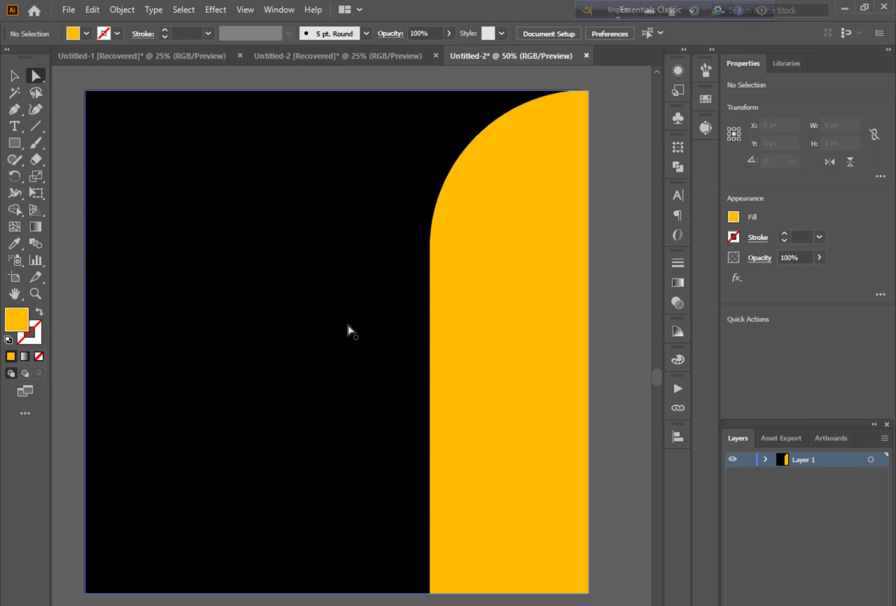
left_click(11, 147)
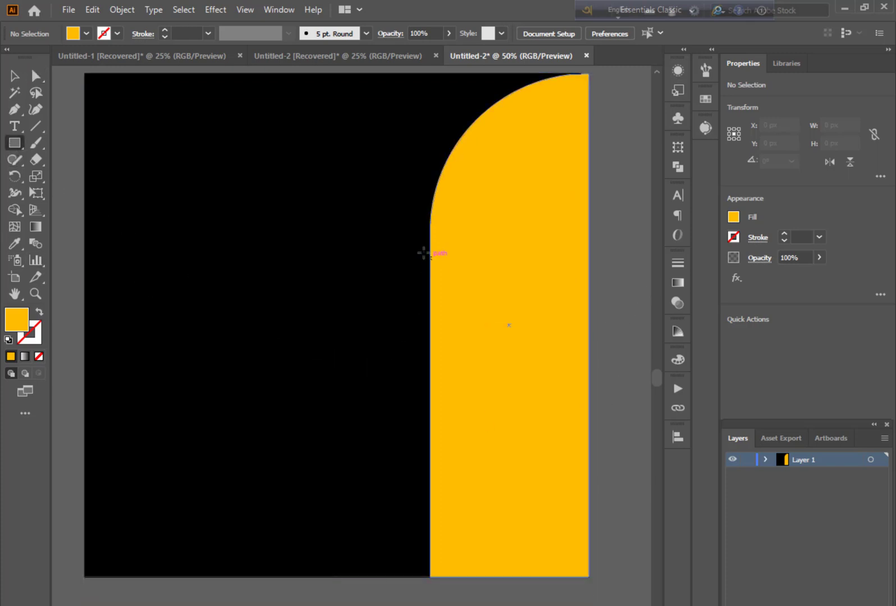
left_click_drag(381, 217, 522, 511)
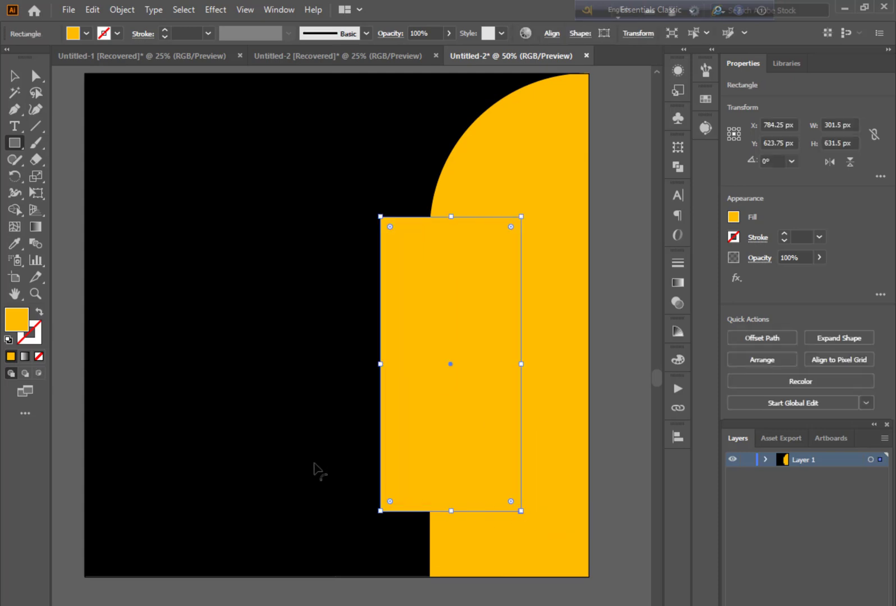
left_click(14, 245)
left_click(224, 286)
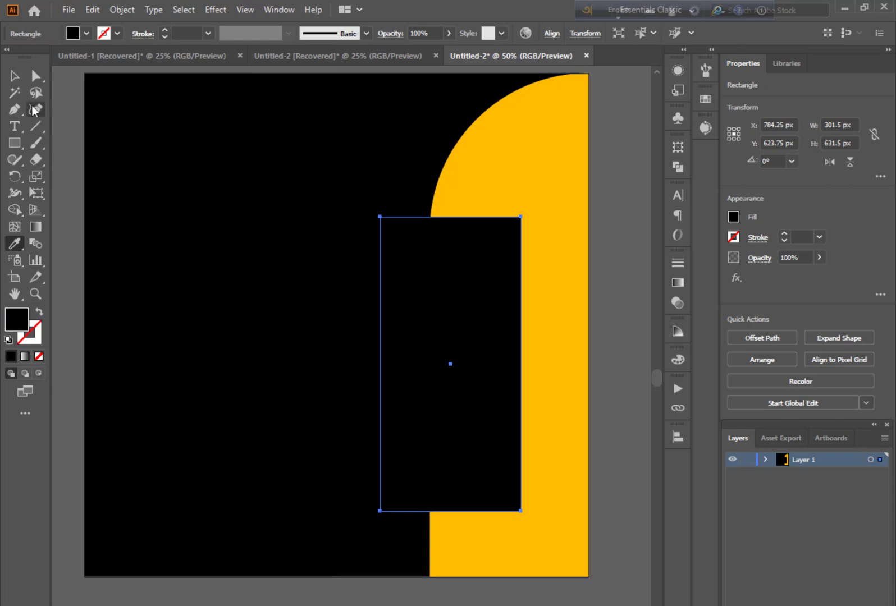
- Centre the small black rectangle vertically on the artboard
left_click(15, 76)
left_click(673, 439)
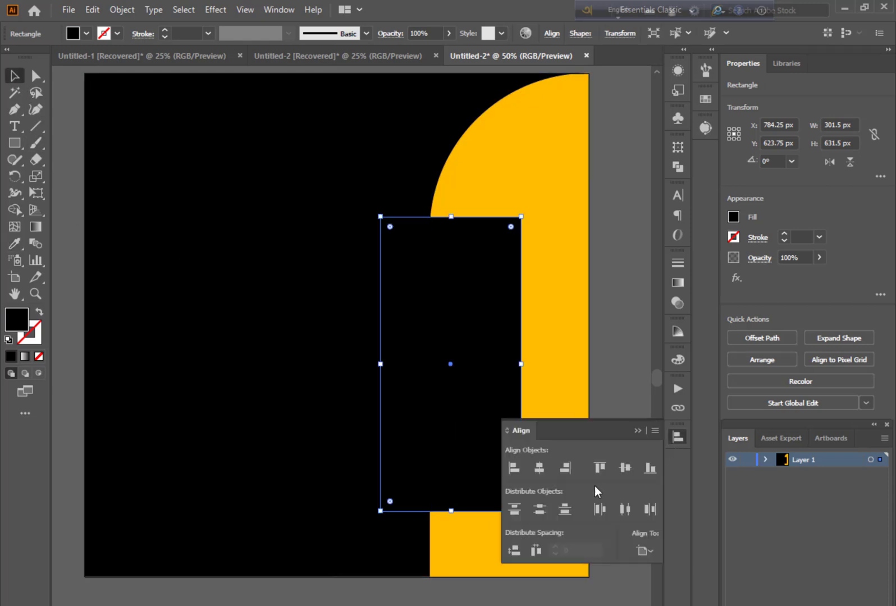
left_click(625, 469)
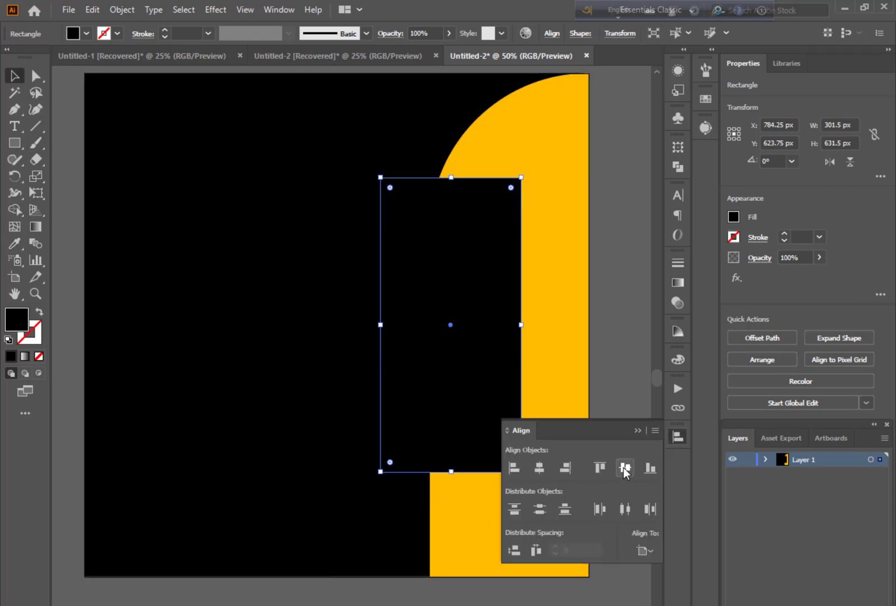
left_click(639, 430)
left_click(632, 419)
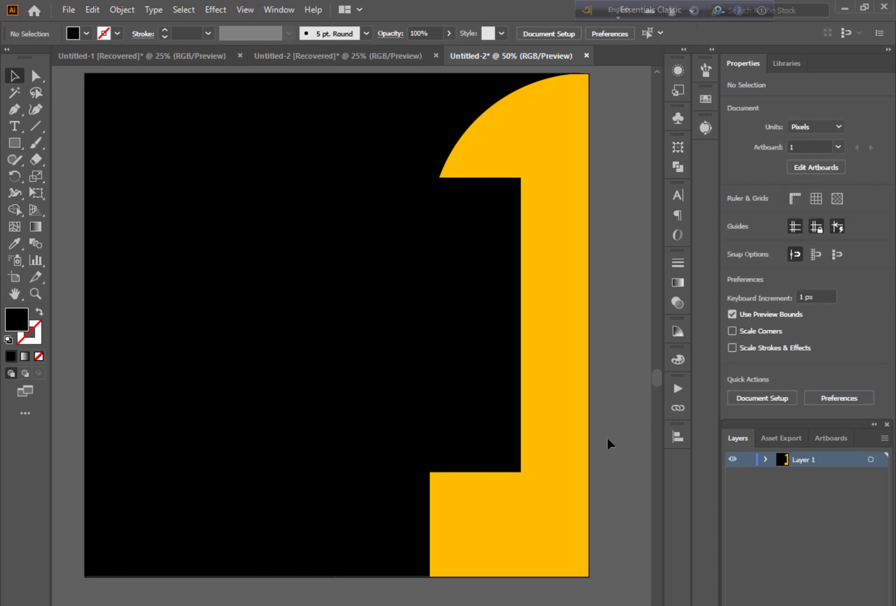
- Stretch the small black rectangle downward and to the left to about 316.5 × 715.25 px
left_click(452, 472)
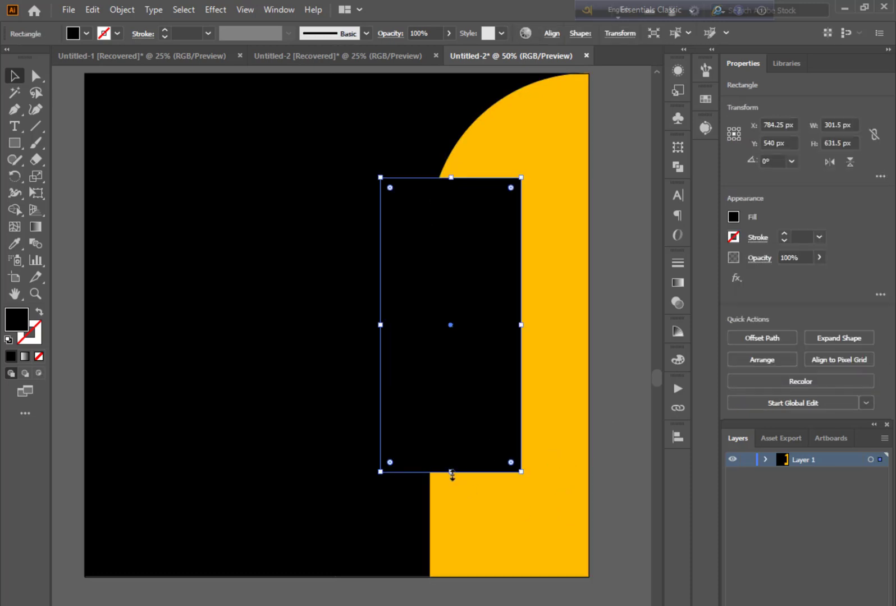
left_click_drag(452, 475, 452, 511)
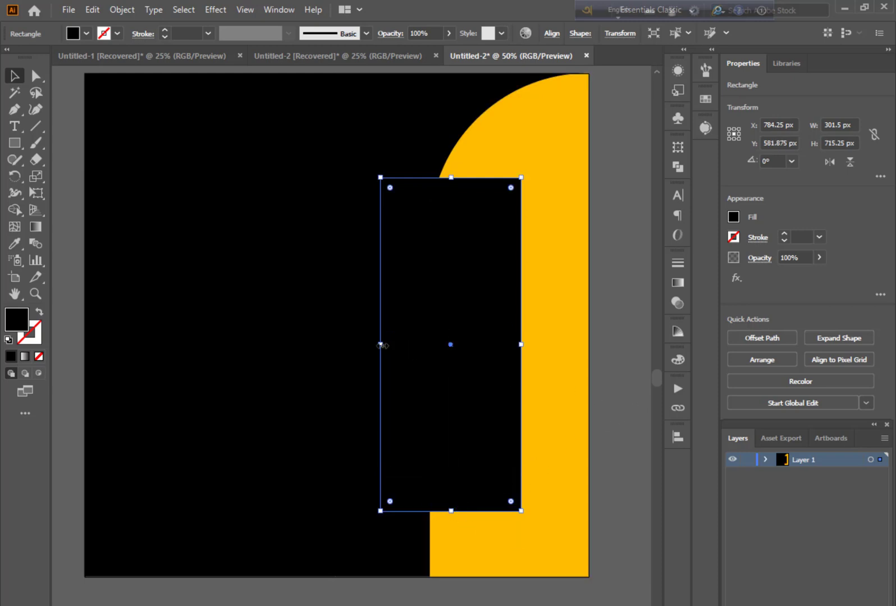
left_click_drag(380, 345, 373, 345)
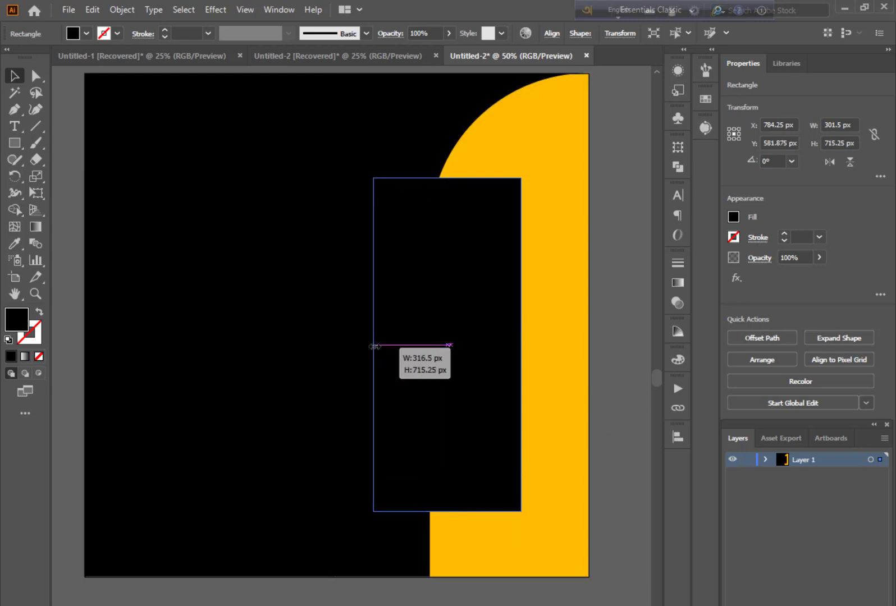
left_click(604, 440)
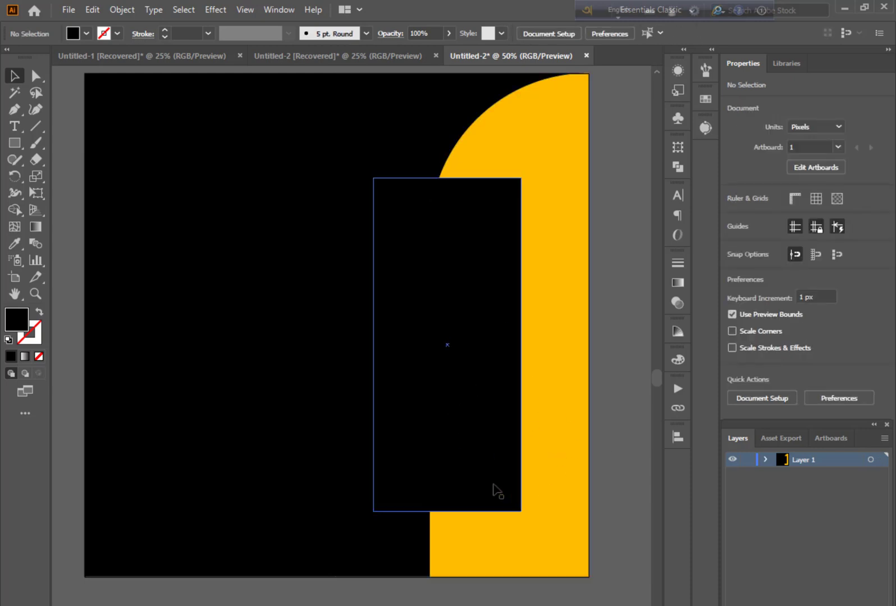
- Round the small black rectangle's upper-left and lower-right corners to a radius of about 162 px
left_click(453, 309)
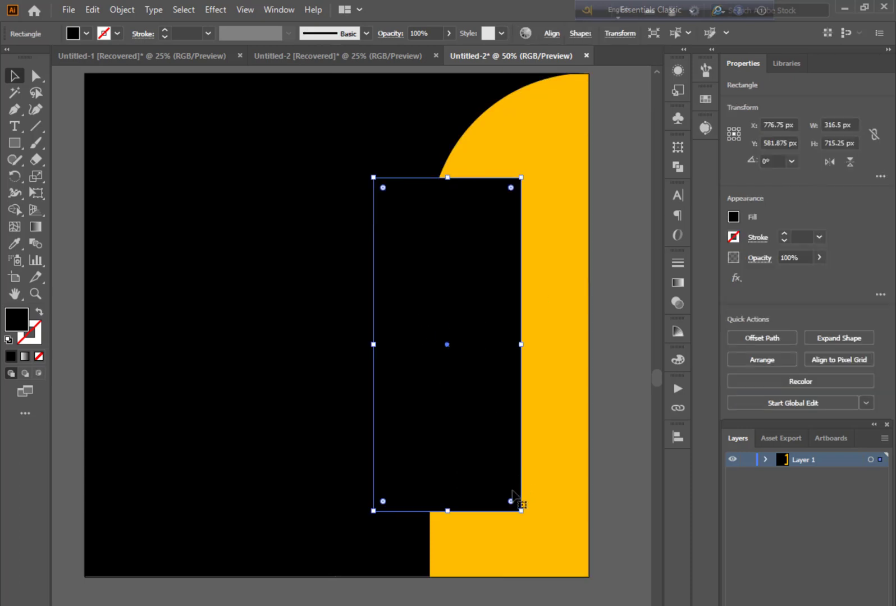
left_click(35, 76)
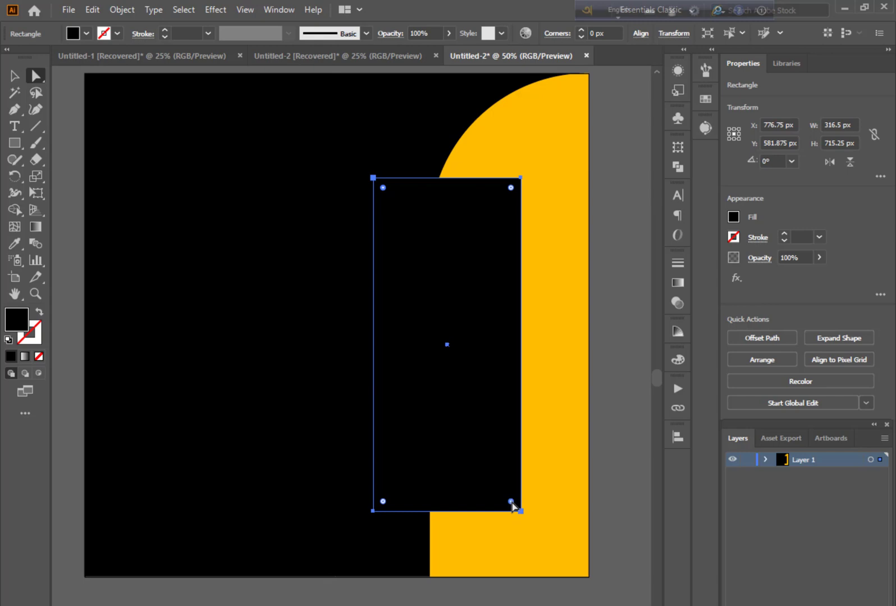
left_click_drag(512, 504, 465, 424)
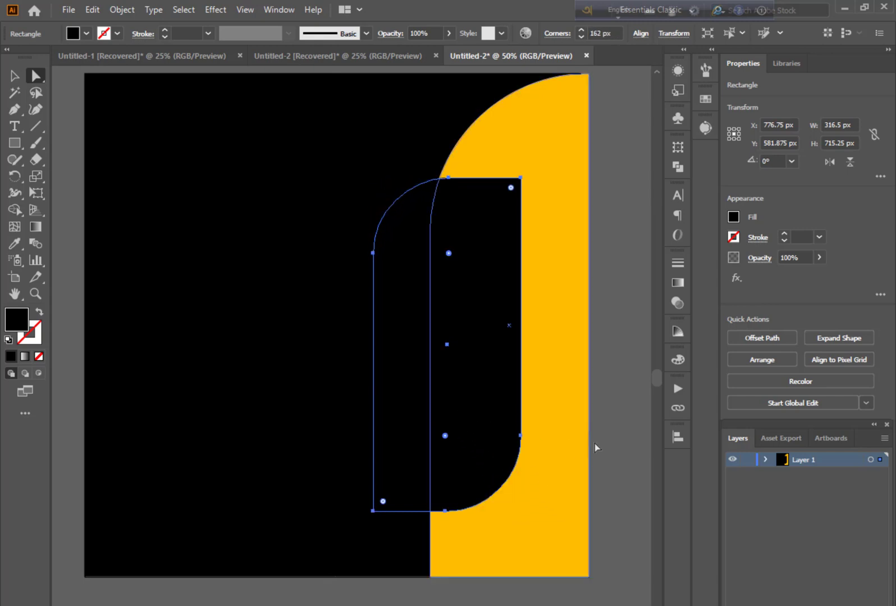
left_click(620, 424)
left_click(461, 298)
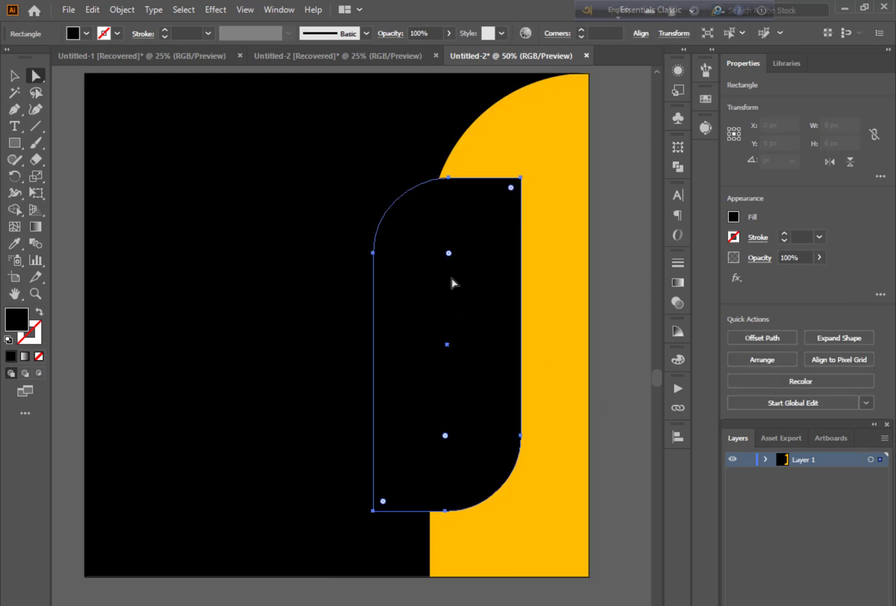
- Duplicate the rounded black shape in place and scale the copy proportionally about its centre to about 299.5 × 676.75 px
left_click(14, 75)
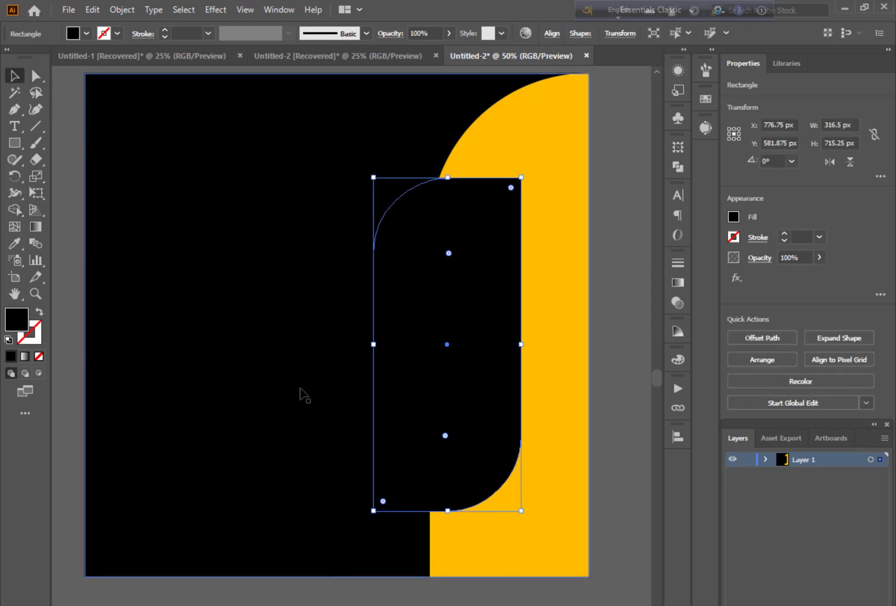
key("ctrl+c")
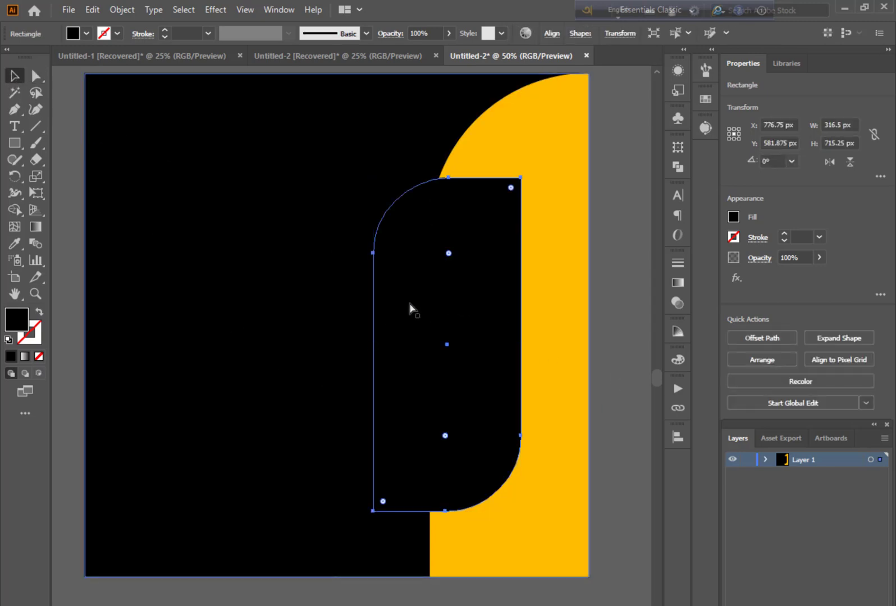
key("ctrl+f")
mouse_move(448, 178)
left_mouse_down()
mouse_move(450, 199)
mouse_move(448, 189)
left_mouse_up()
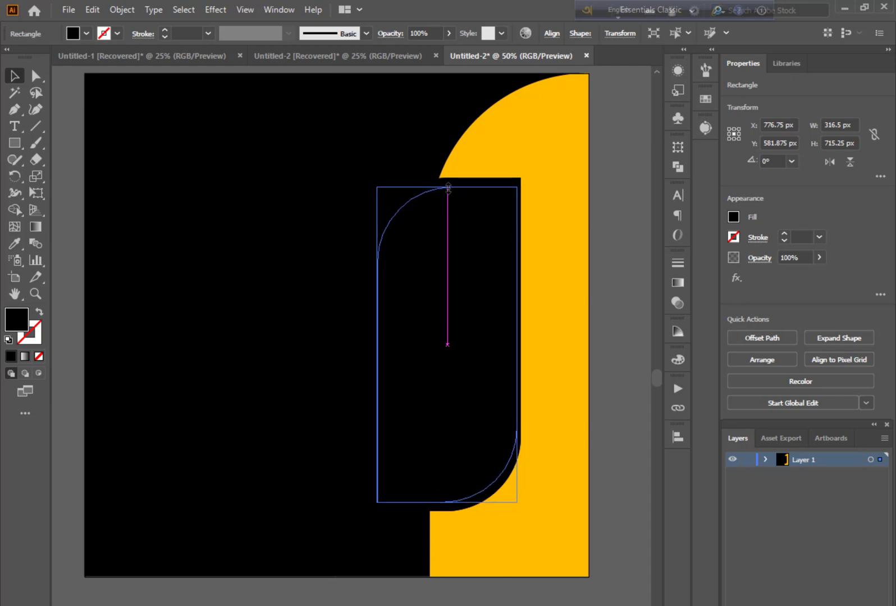
left_click(337, 592)
left_click(17, 243)
key("Return")
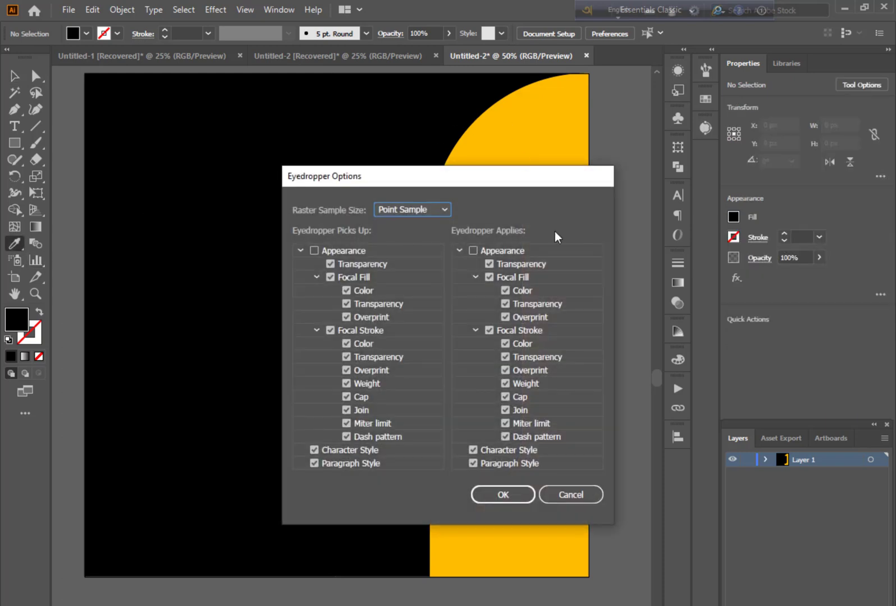
left_click(568, 500)
left_click(574, 494)
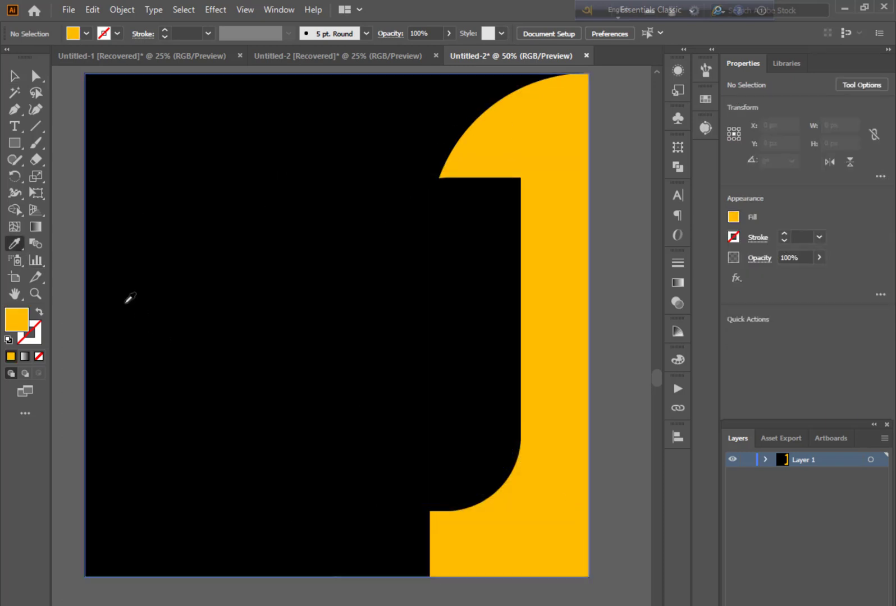
- Fill the smaller rounded copy with the yellow sampled from the large shape behind it
left_click(14, 75)
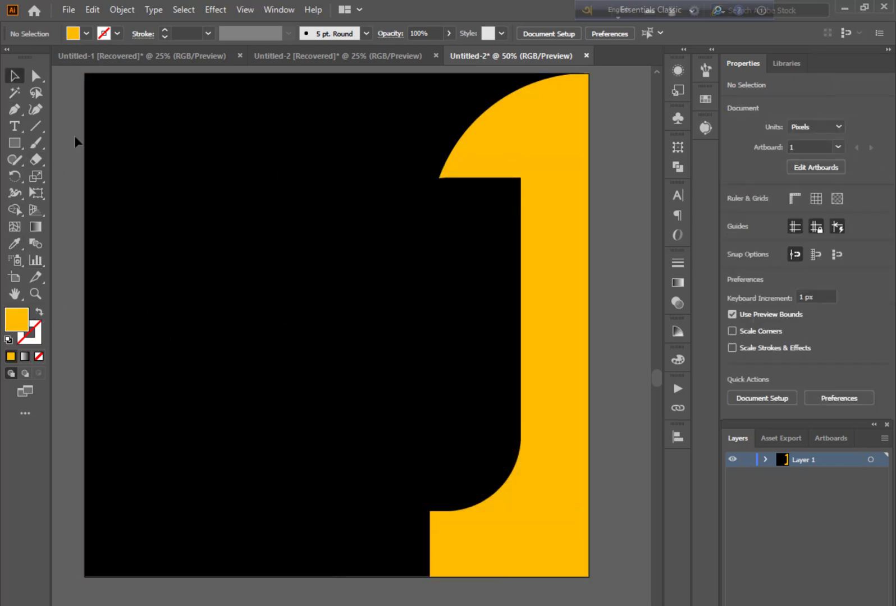
left_click(417, 402)
left_click(14, 244)
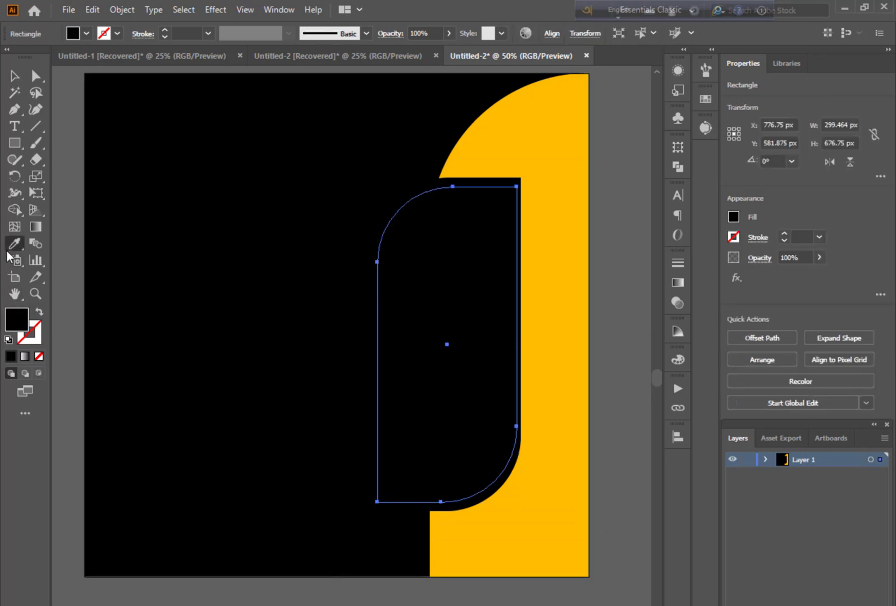
left_click(527, 137)
- Nudge the yellow inner shape about 10 px left so the black gap along its right edge matches the gaps above and below, and deselect it
left_click(15, 76)
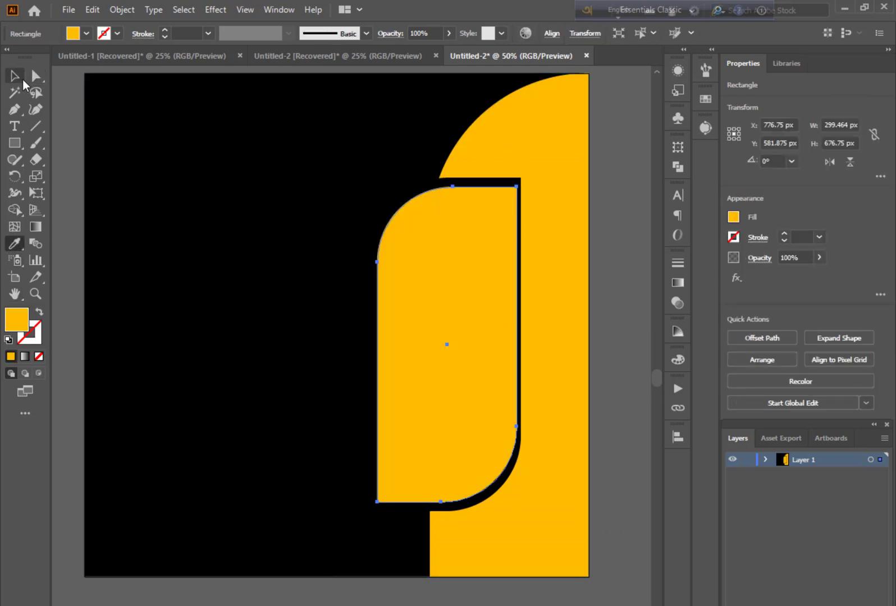
key("Left")
key("Left")
key("Left")
key("Left")
key("Left")
key("Left")
key("Left")
key("Left")
key("Left")
key("Left")
key("Left")
key("Left")
key("Left")
key("Left")
key("Left")
key("Left")
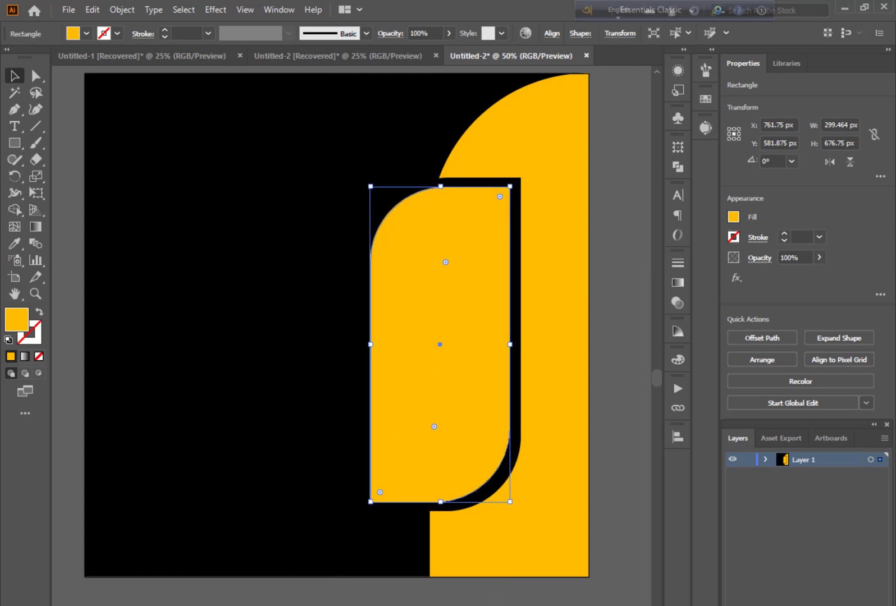
key("Right")
key("Right")
key("Right")
key("Right")
key("Right")
key("Right")
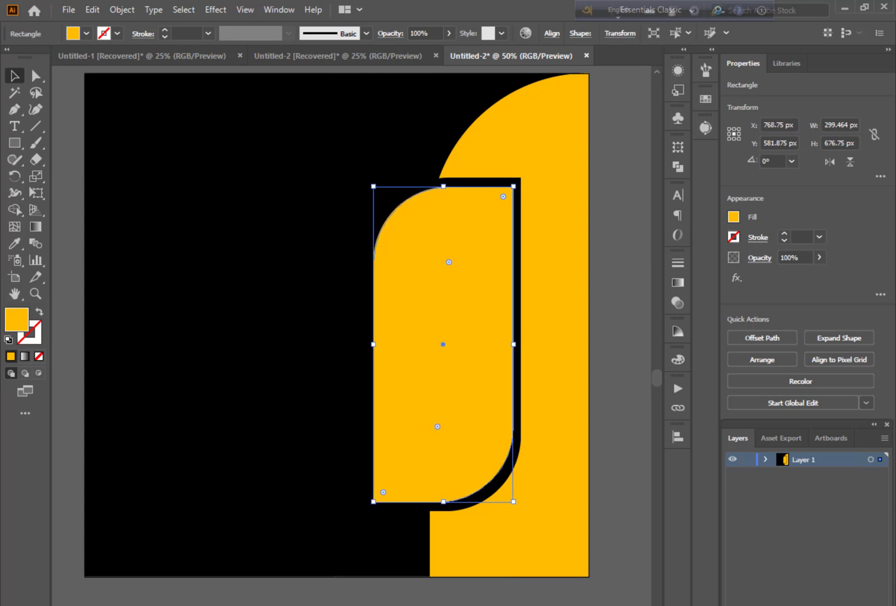
key("Left")
key("Left")
key("ctrl+shift+a")
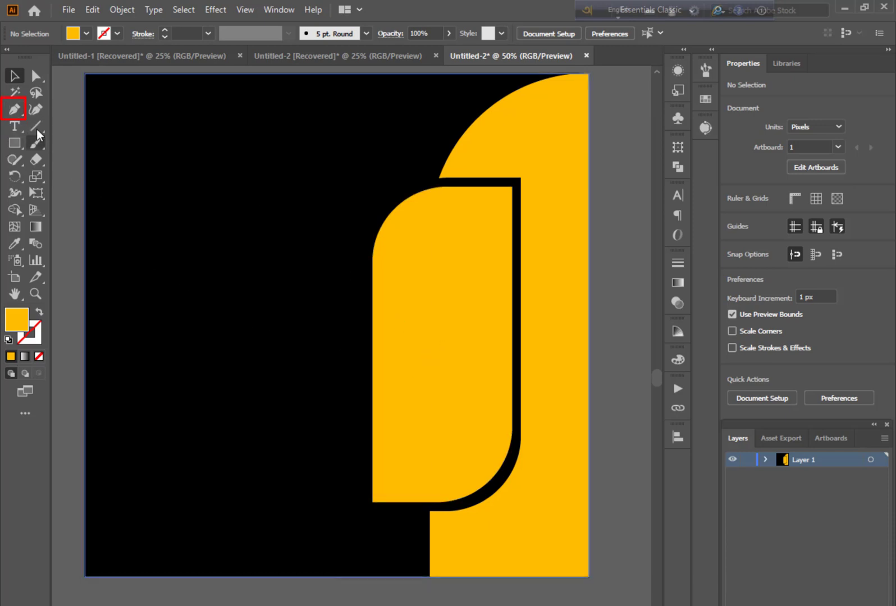
left_click(14, 109)
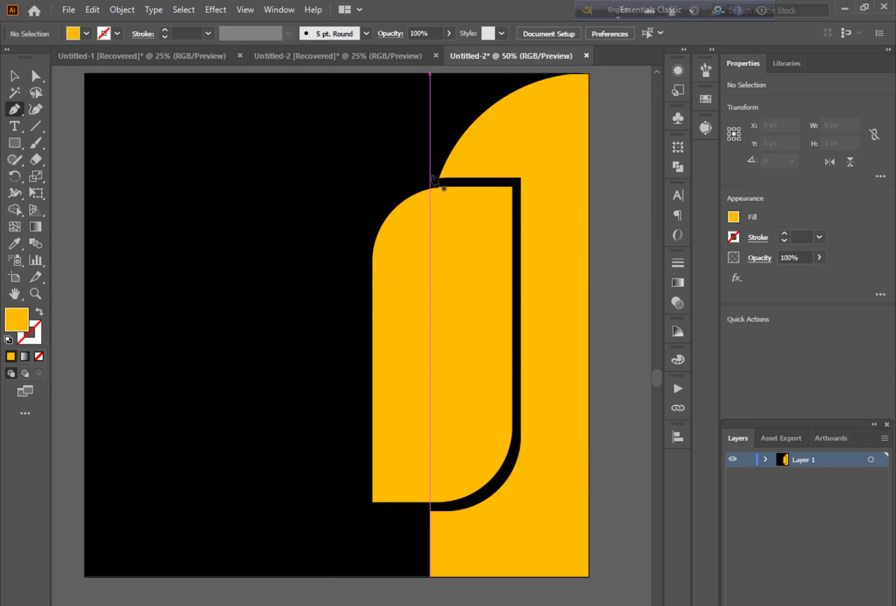
left_click_drag(365, 276, 365, 276)
left_click(365, 276)
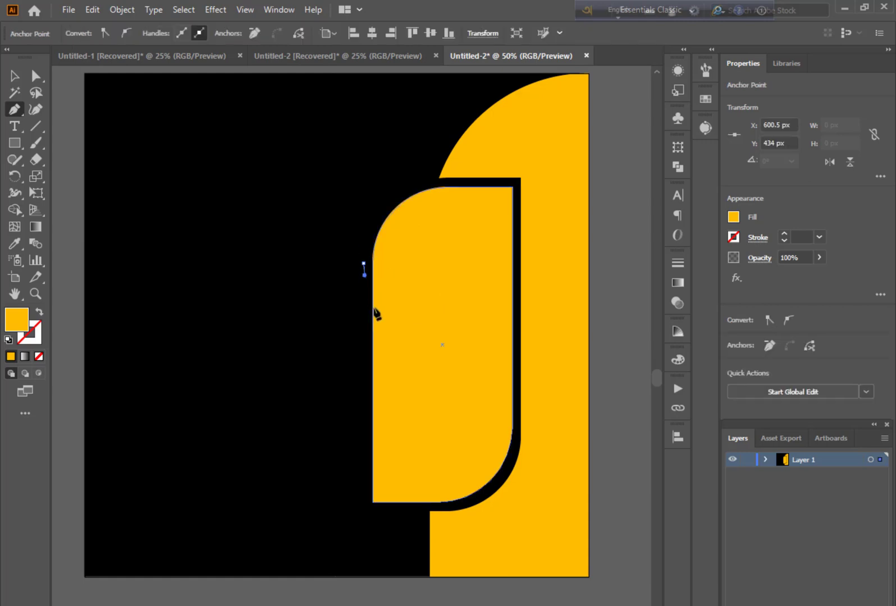
key("ctrl+z")
key("ctrl+z")
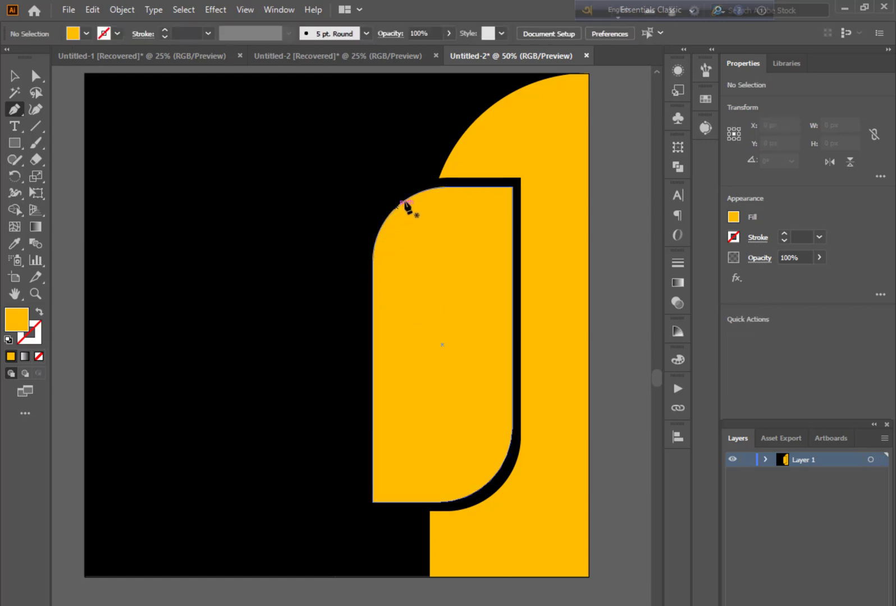
- Draw an open Pen curve just outside the inner shape's upper-left rounded corner and swap its yellow fill to a stroke with no fill
left_click(433, 178)
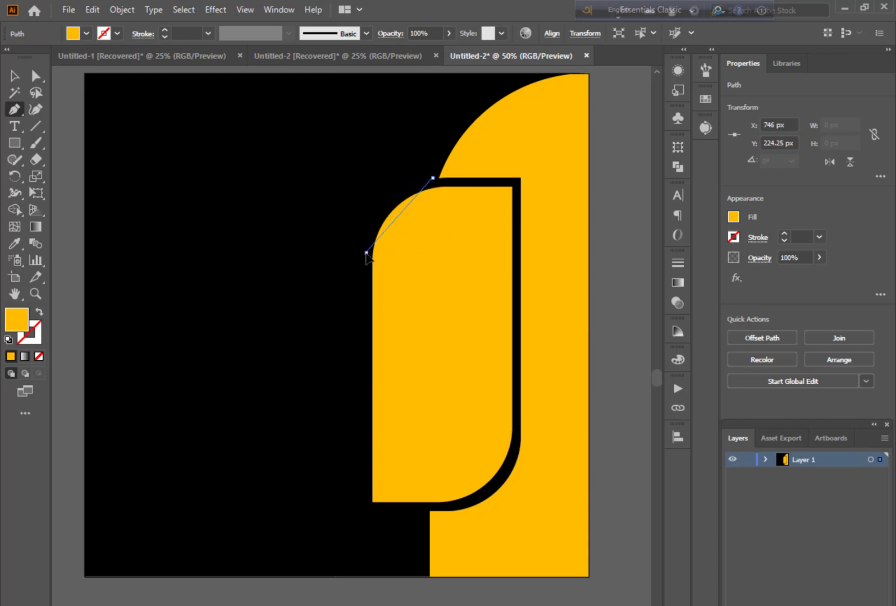
left_click_drag(367, 252, 361, 321)
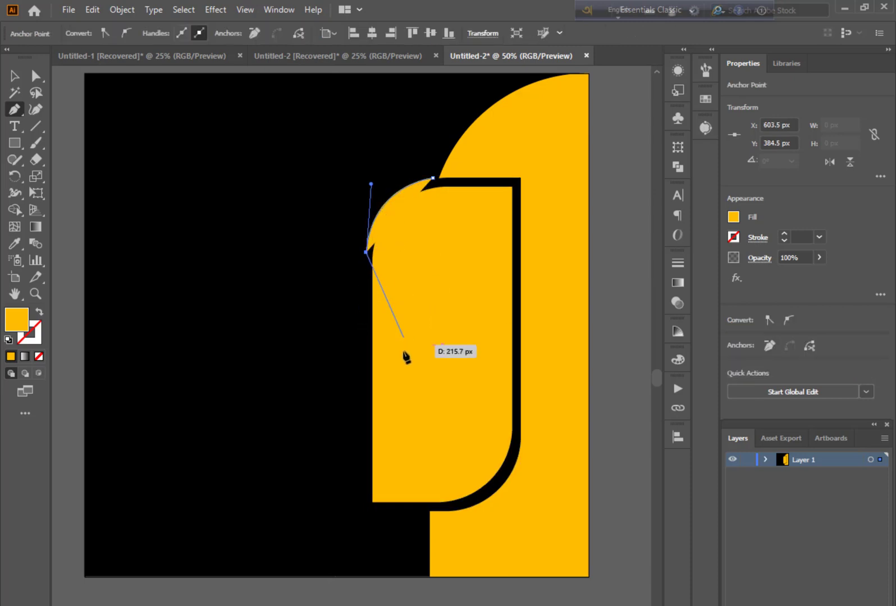
key("Escape")
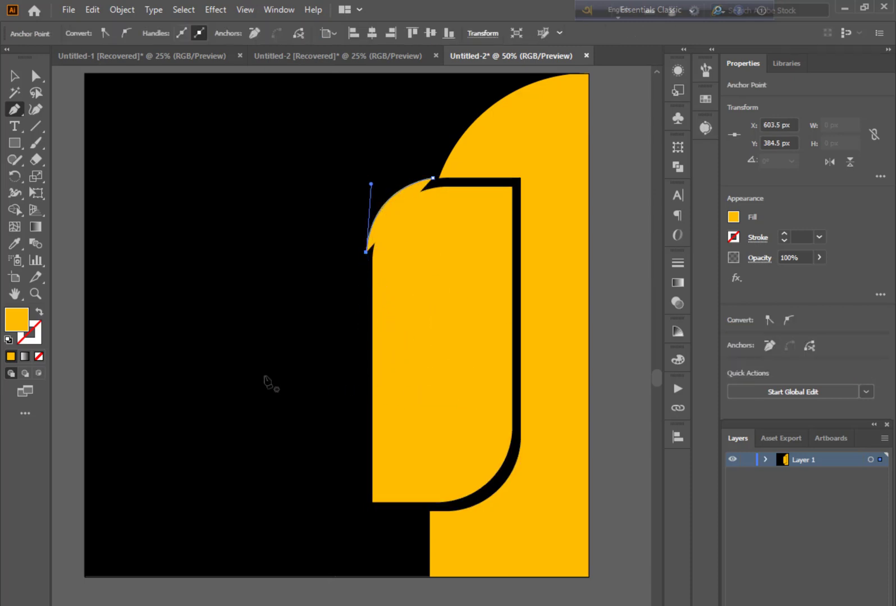
left_click(39, 311)
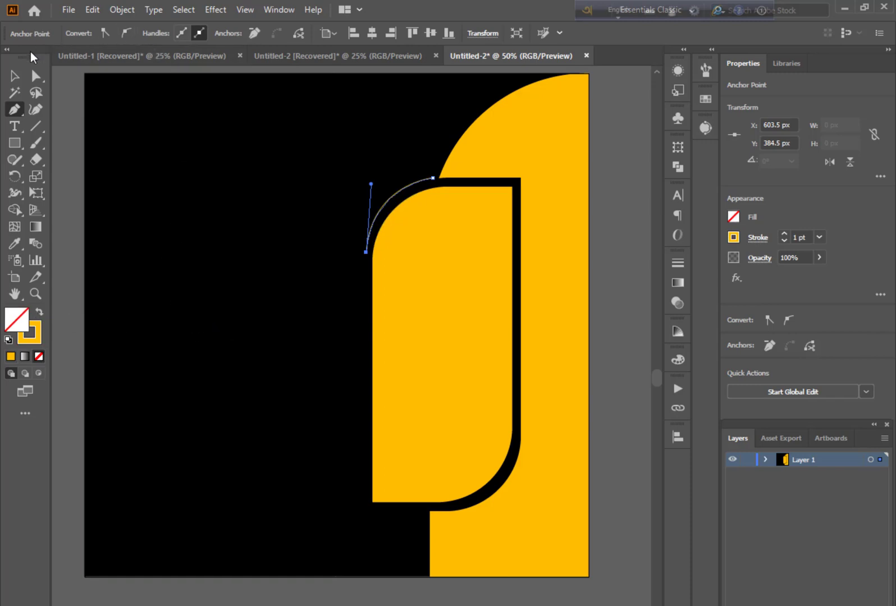
left_click(14, 75)
left_click(101, 187)
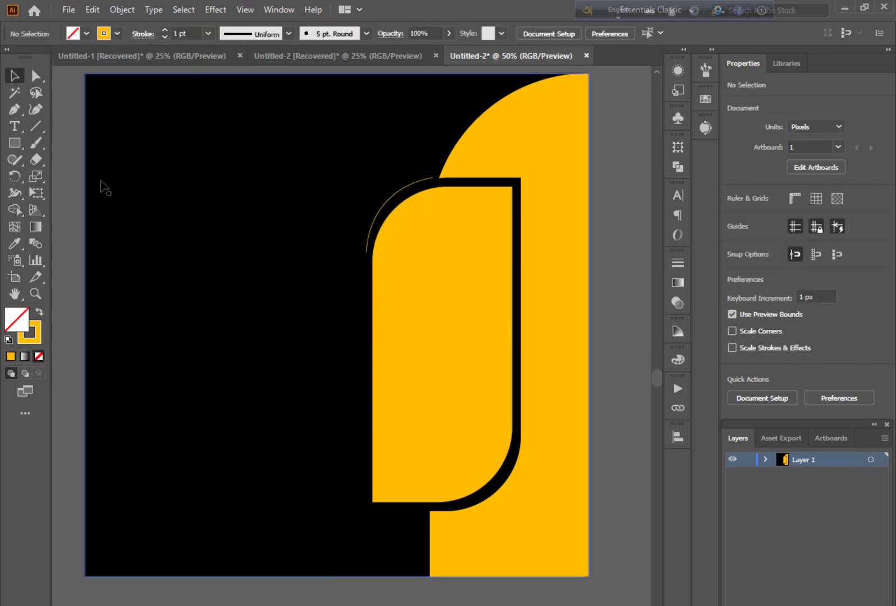
- Set the yellow corner curve's stroke weight to 6 pt and deselect it
left_click(374, 213)
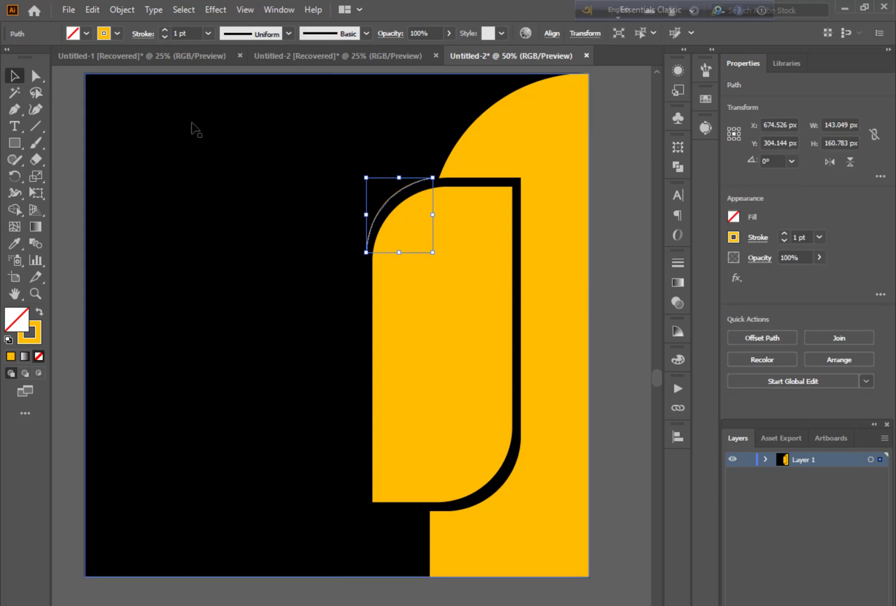
left_click(194, 34)
key("Up")
key("Up")
key("Up")
key("Up")
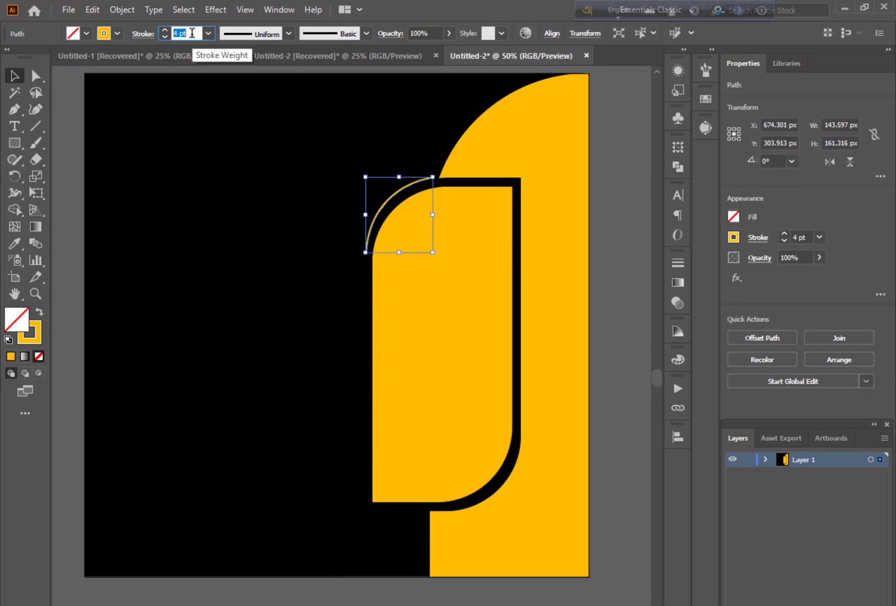
left_click(627, 255)
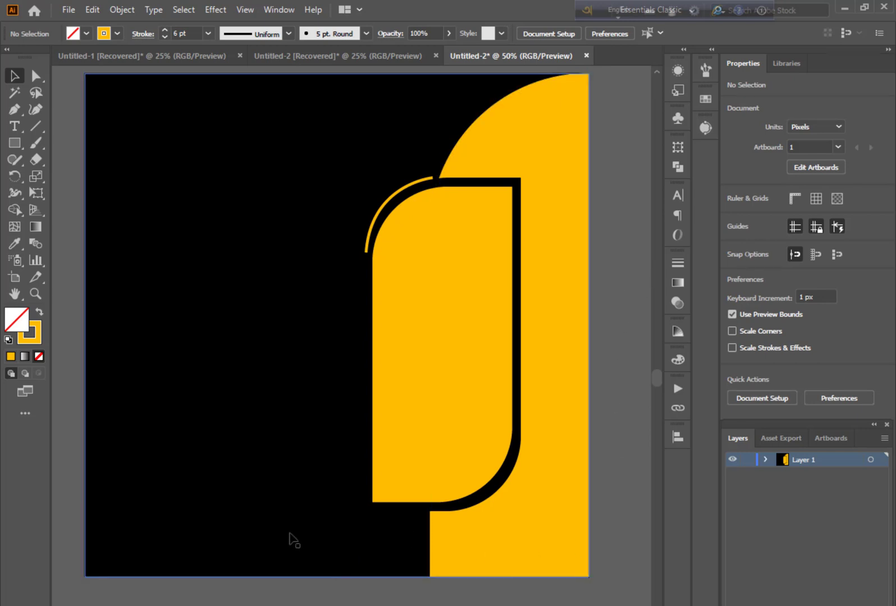
- Draw a vertical yellow Pen line about 448 px long beside the inner shape's left edge, below the corner curve
left_click(15, 109)
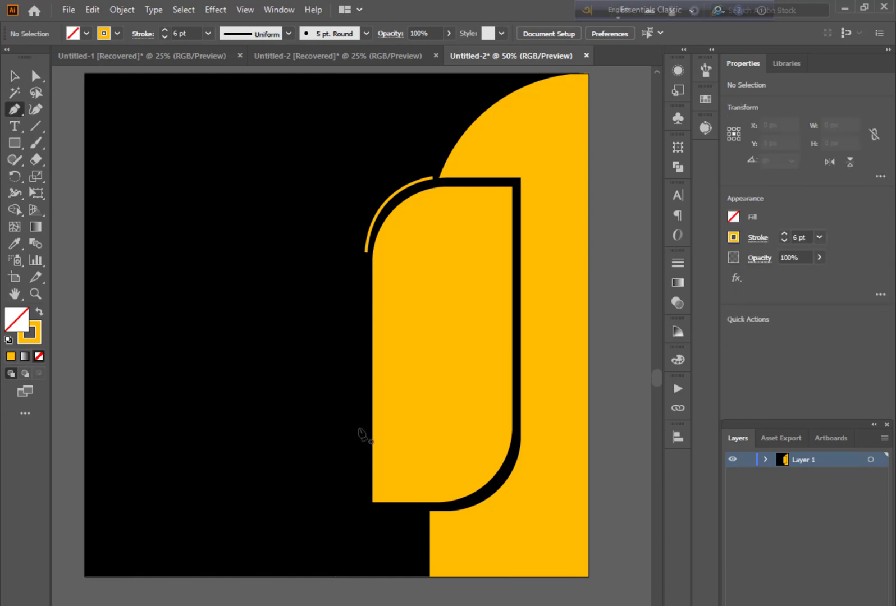
left_click(366, 276)
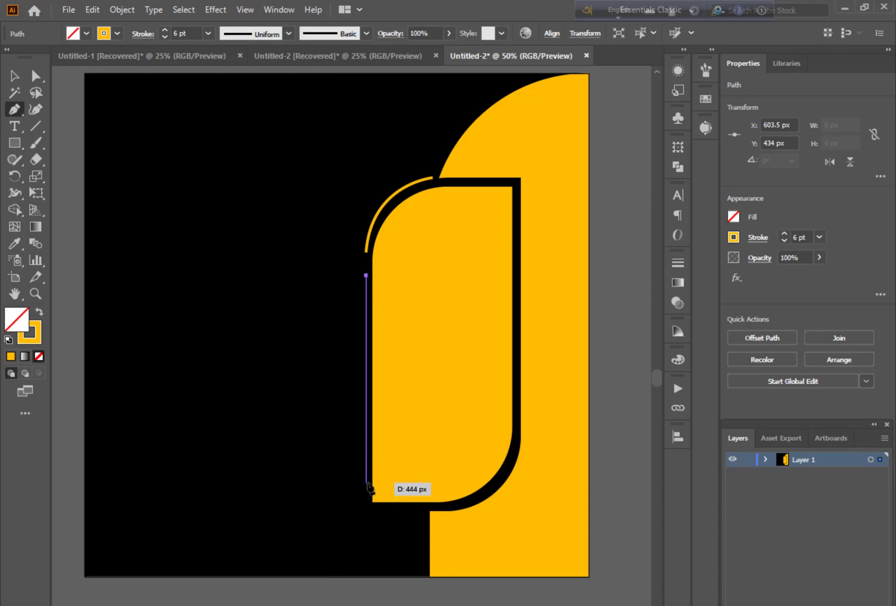
left_click_drag(366, 484, 389, 543)
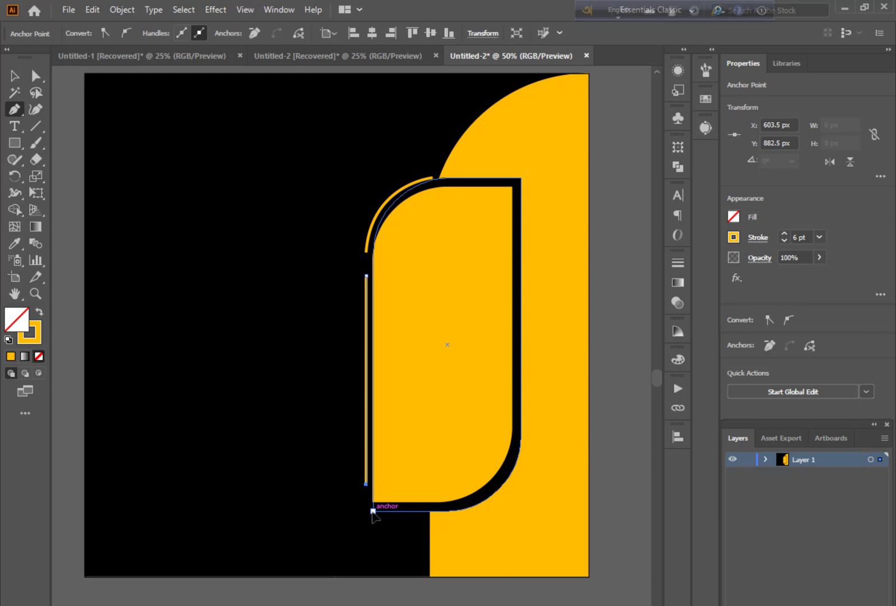
- Draw a horizontal yellow line about 100 px long under the inner shape's lower-left edge, then end and deselect the path
left_click(373, 511)
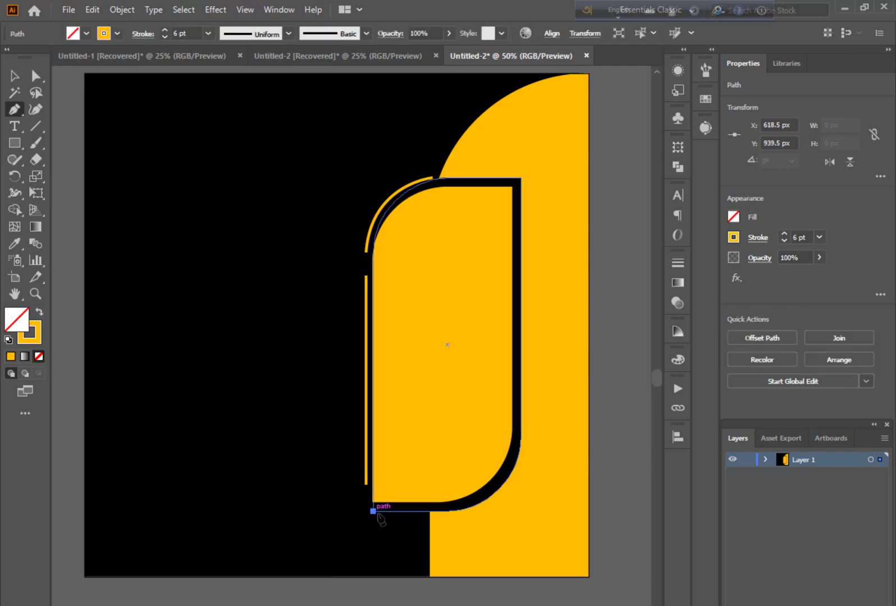
left_click(420, 511)
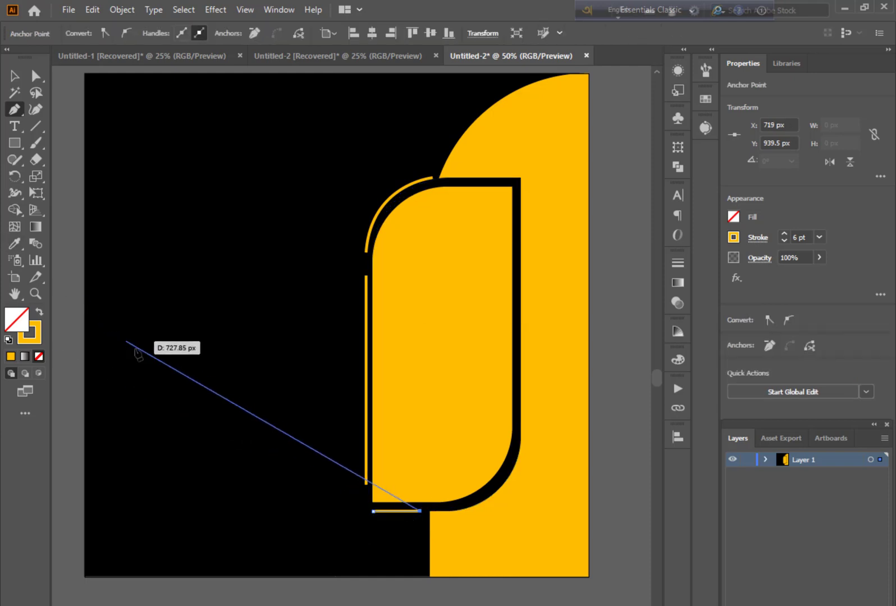
key("Escape")
left_click(15, 75)
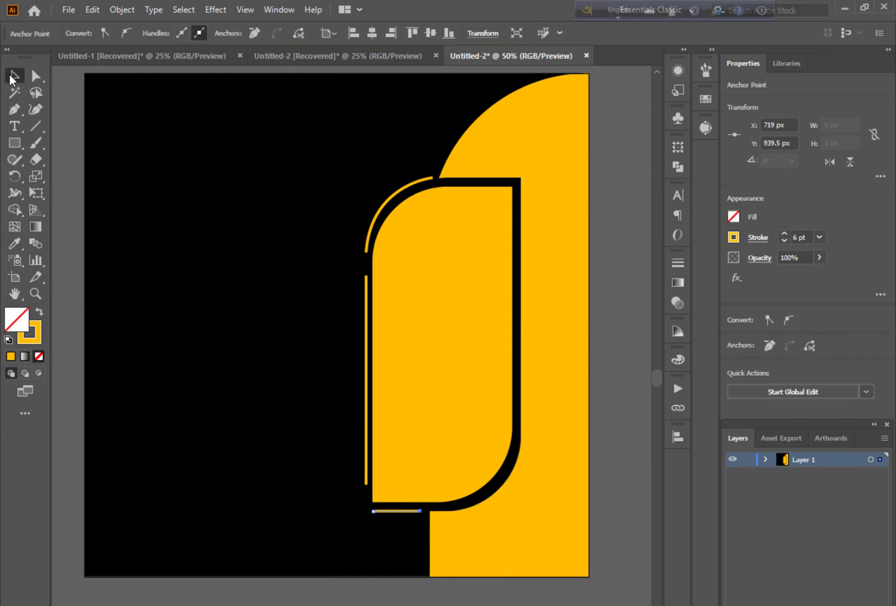
left_click(69, 153)
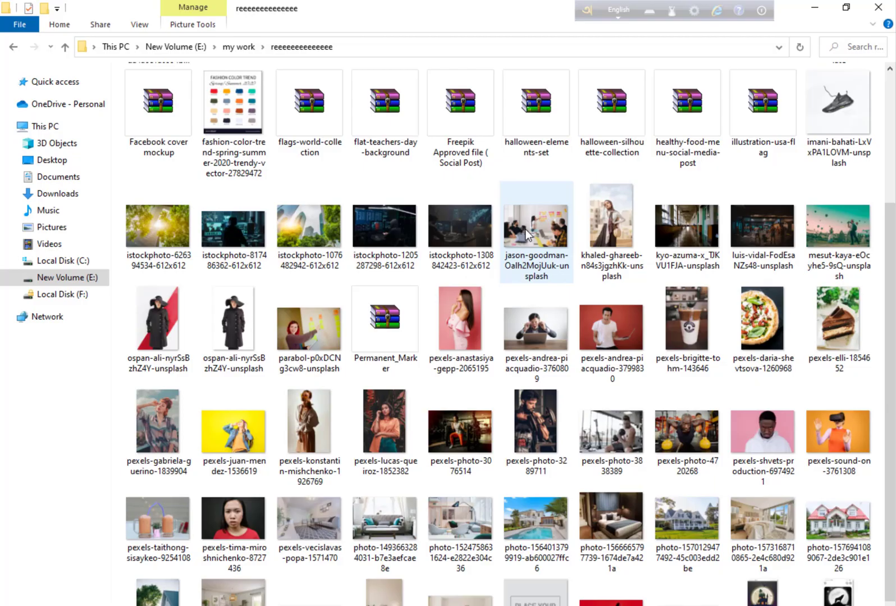
- Place the office meeting photo from the image folder over the layout and scale it proportionally to about 1138.5 × 759 px
left_click_drag(525, 229, 375, 384)
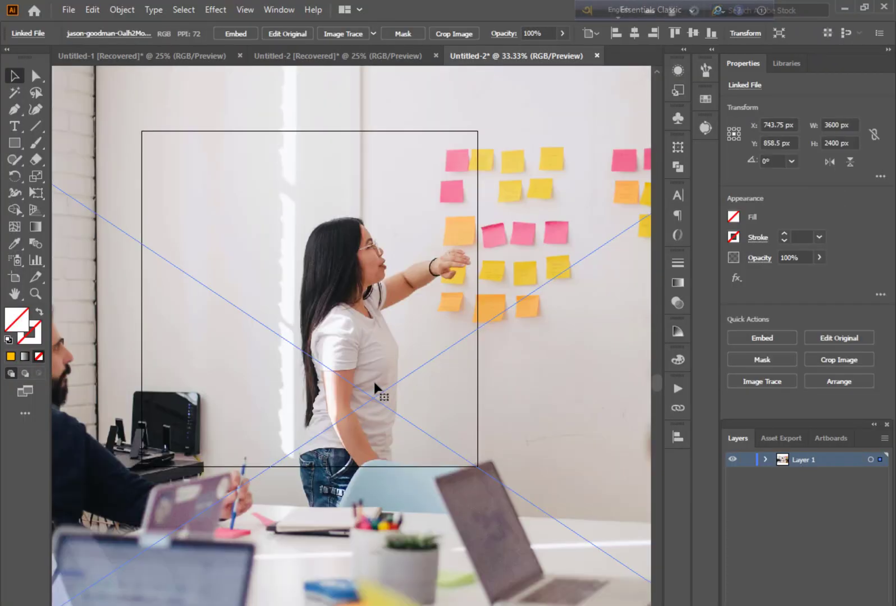
key("ctrl+alt+0")
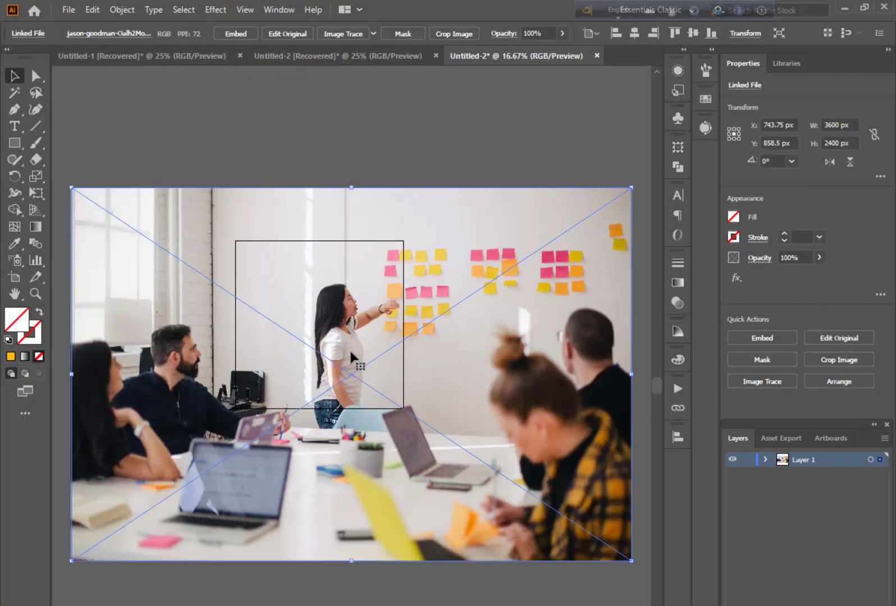
left_click_drag(351, 187, 392, 274)
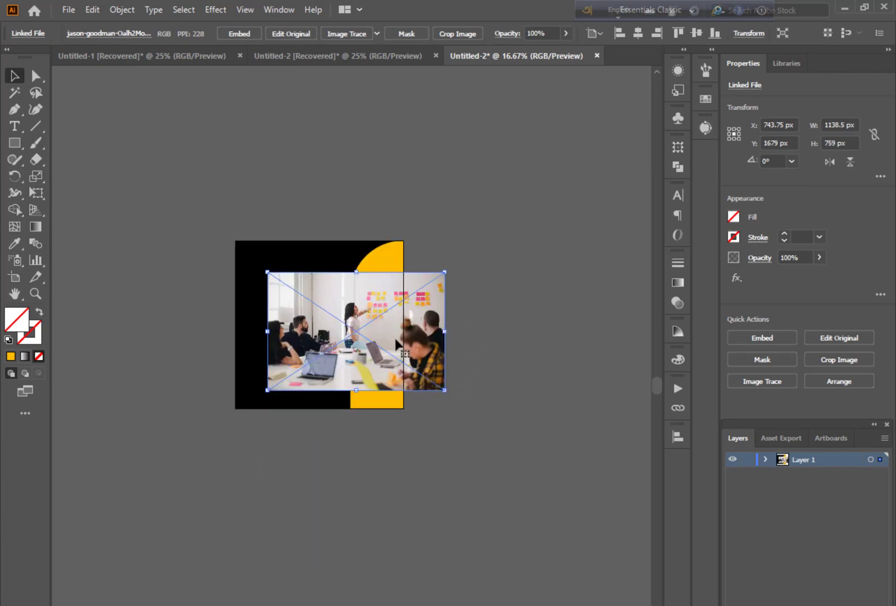
- Embed the linked meeting photo and send it backward behind the yellow rounded inner shape and accent lines
left_click(243, 33)
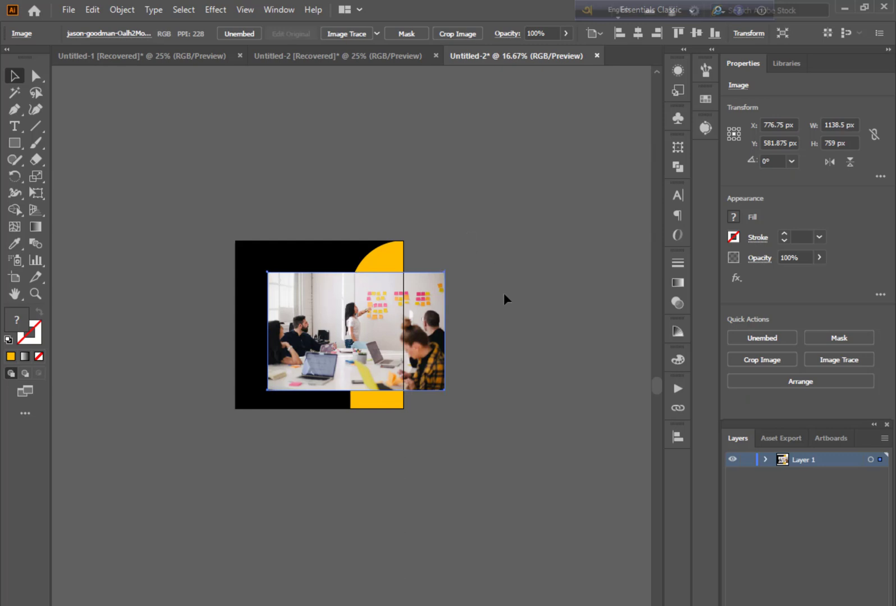
key("ctrl+[")
key("ctrl+bracketleft")
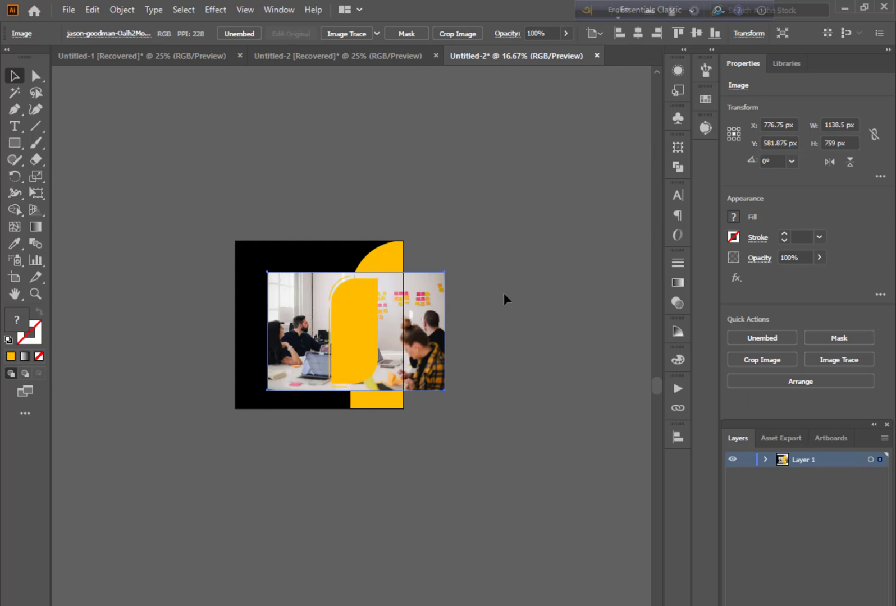
key("ctrl+equal")
key("ctrl+equal")
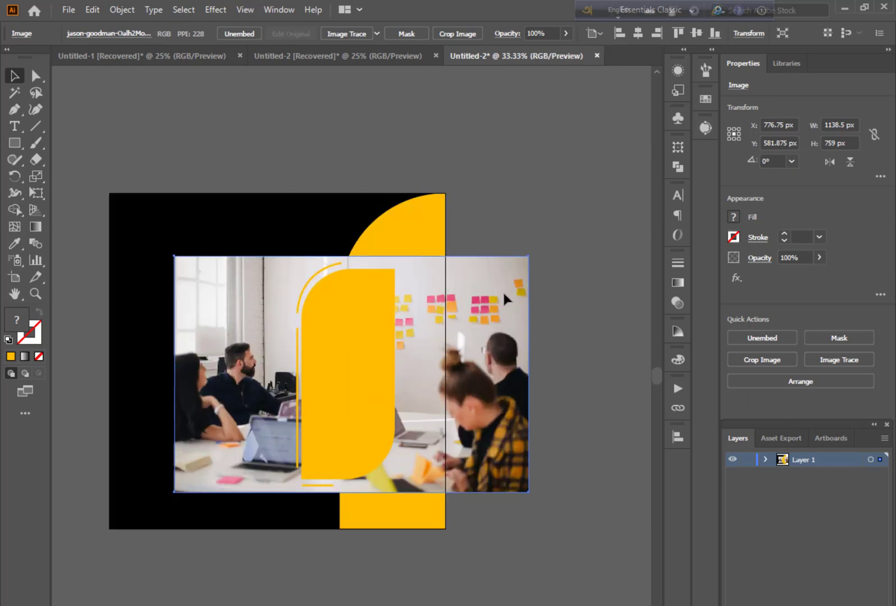
- Make a clipping mask that crops the meeting photo to the yellow rounded inner shape, and deselect it
left_click(360, 367, "shift")
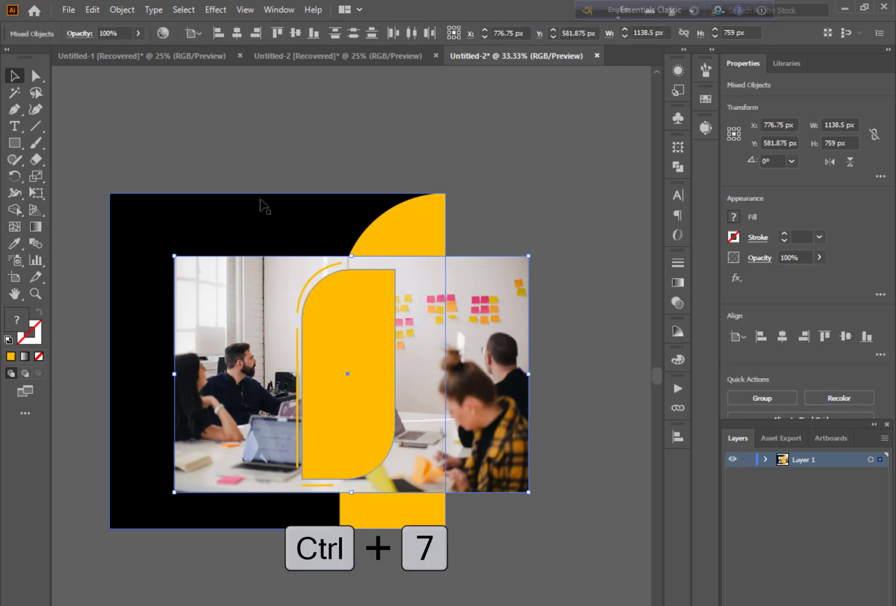
key("ctrl+7")
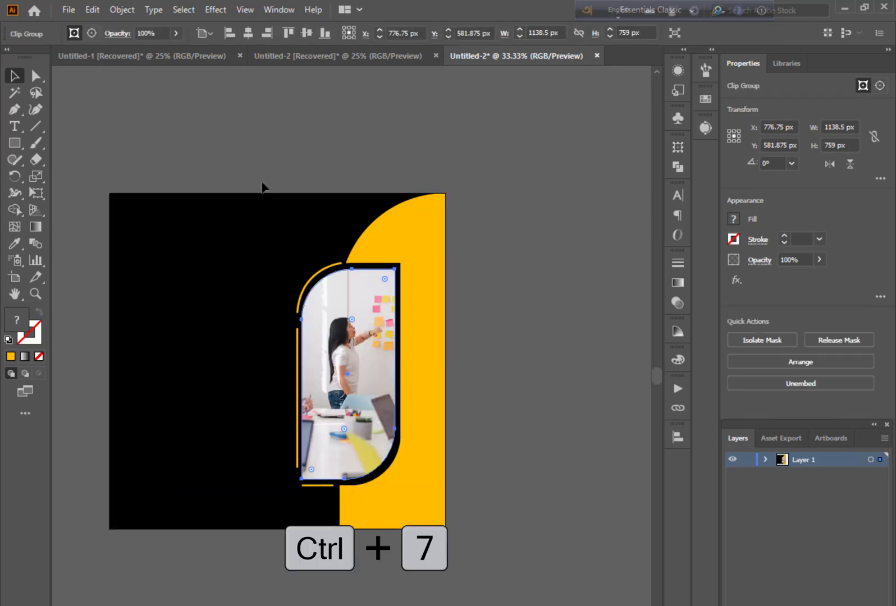
left_click(278, 144)
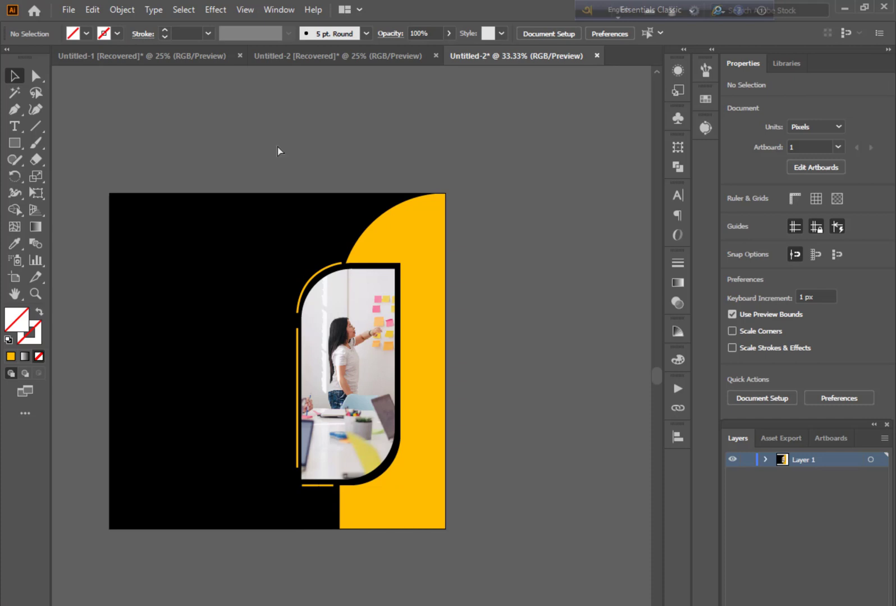
- Copy the grouped text, with logo, Creative MARKETING Agency headline, button and contact lines, from Untitled-2 [Recovered] onto the black area
key("ctrl+=")
left_click_drag(285, 152, 383, 139)
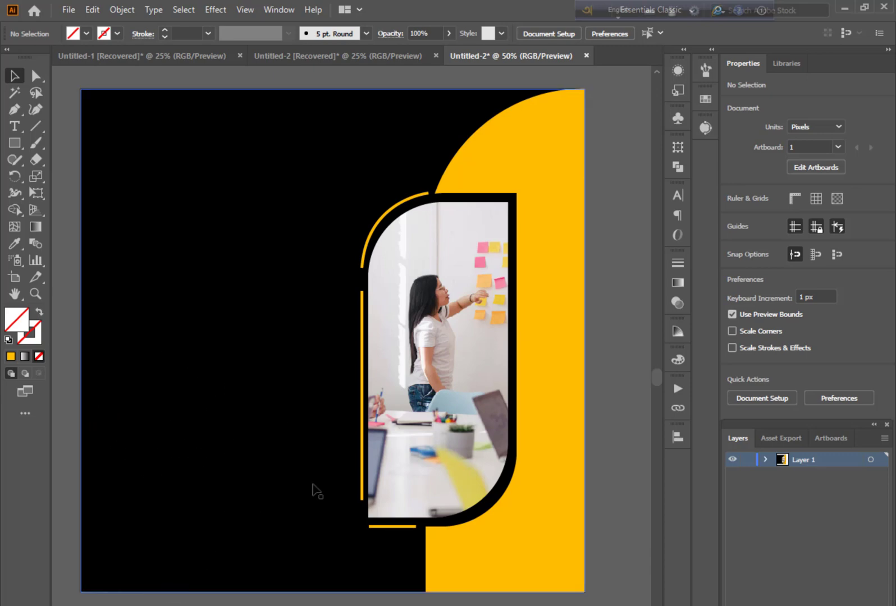
left_click(301, 59)
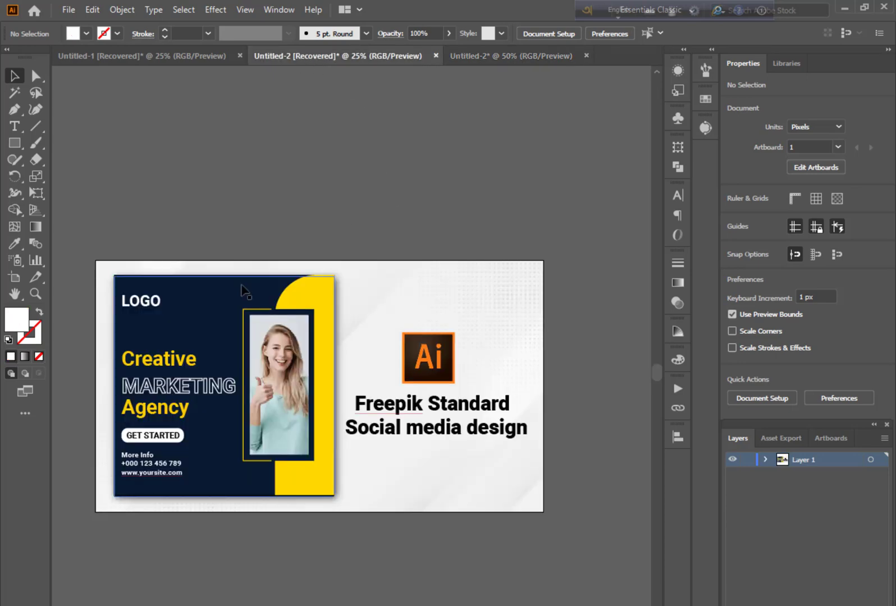
left_click(181, 368)
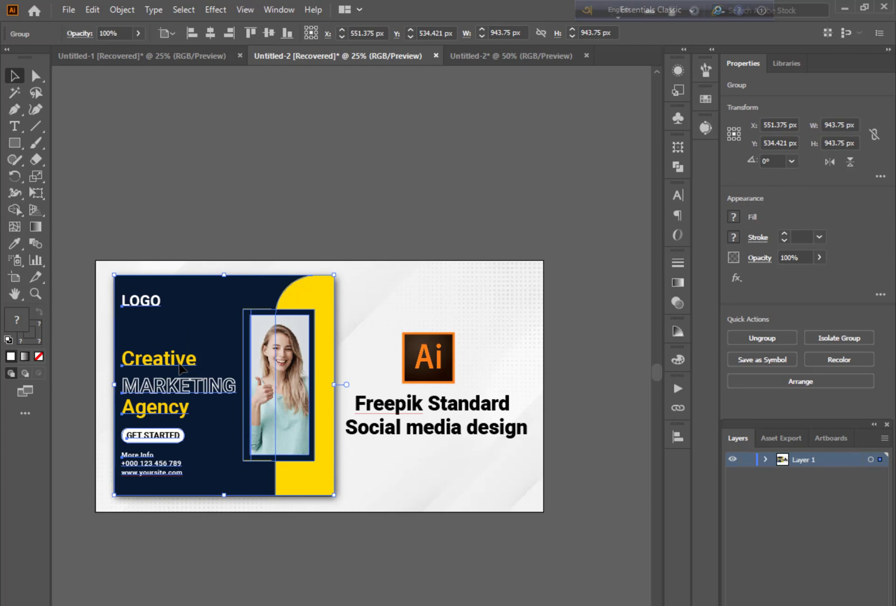
double_click(181, 369)
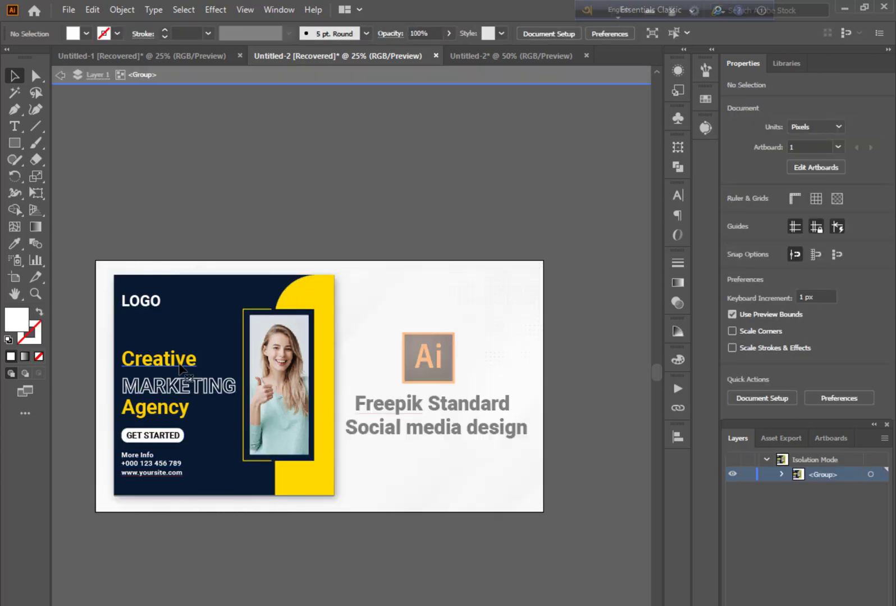
left_click(179, 368)
left_click_drag(180, 368, 487, 61)
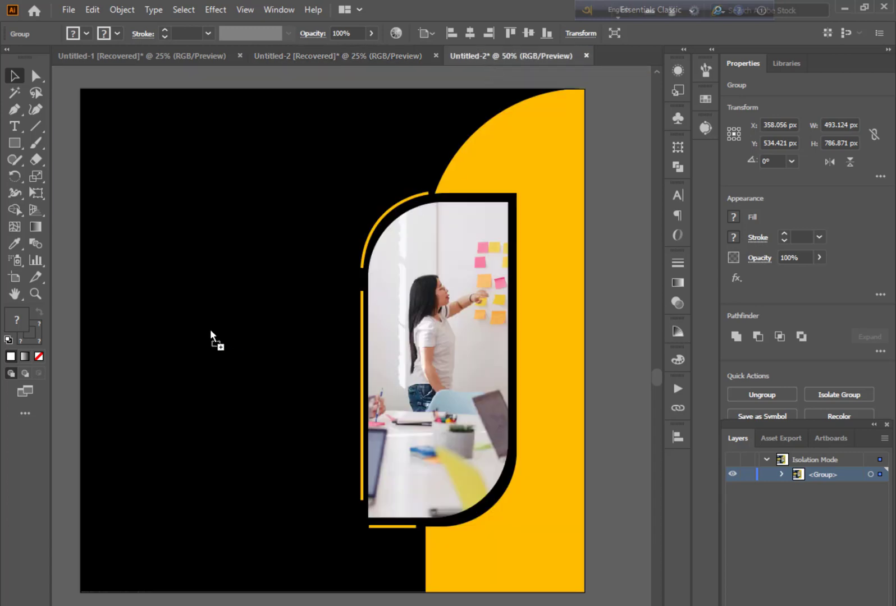
left_click_drag(210, 329, 210, 329)
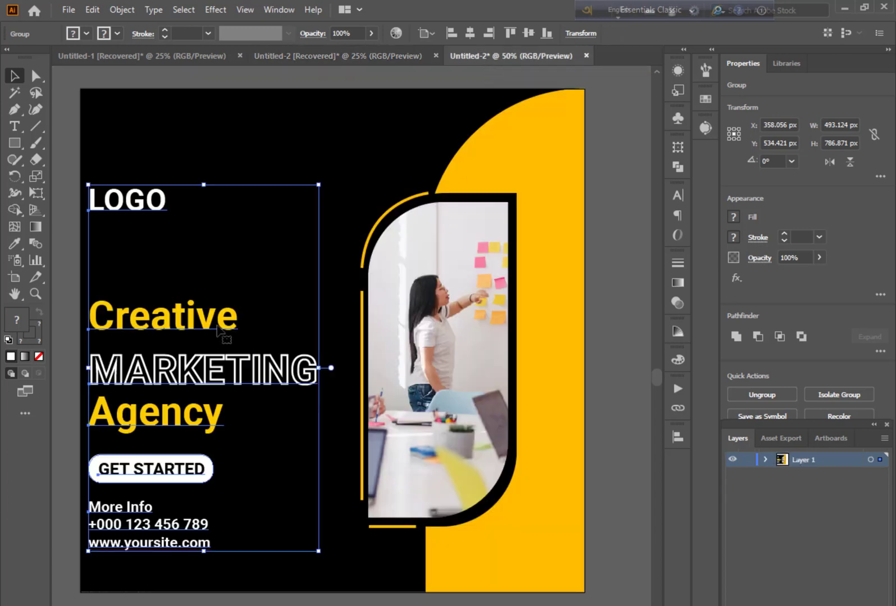
- Align the text group vertically to the centre of the artboard
left_click(681, 437)
left_click(631, 470)
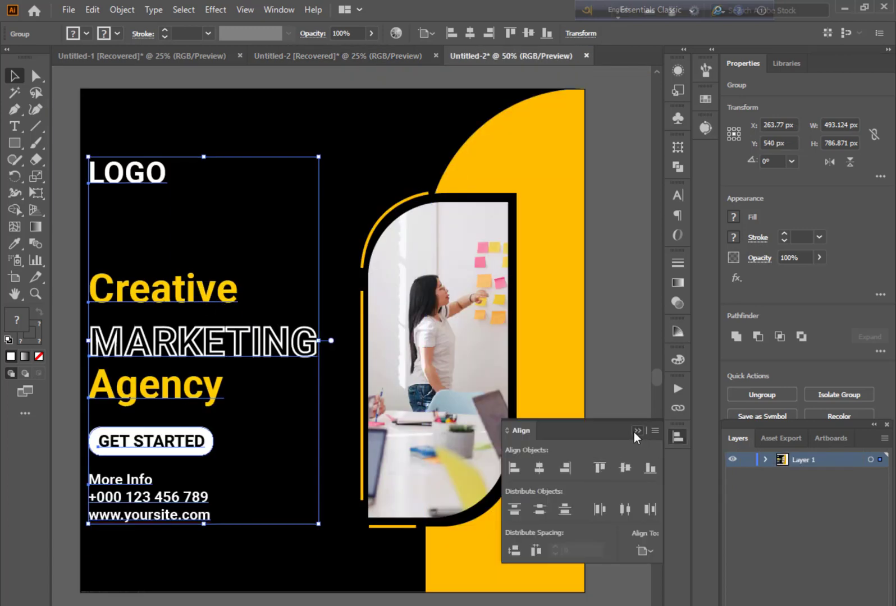
left_click(637, 431)
- Nudge the text group about 26 px to the right, away from the artboard's left edge, and deselect it
key("Right")
key("Right")
key("Right")
key("Right")
key("Right")
key("Right")
key("Right")
key("Right")
key("Right")
key("Right")
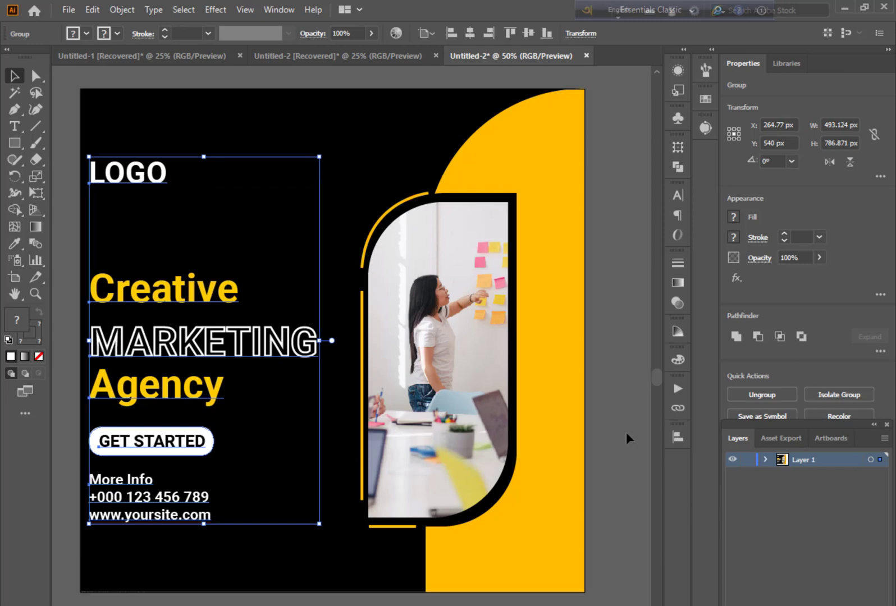
key("Right")
key("Right")
key("Right")
key("Right")
key("Right")
key("Right")
key("Right")
key("Right")
key("Right")
key("Right")
key("Right")
key("Right")
key("Right")
key("Right")
key("Right")
key("Right")
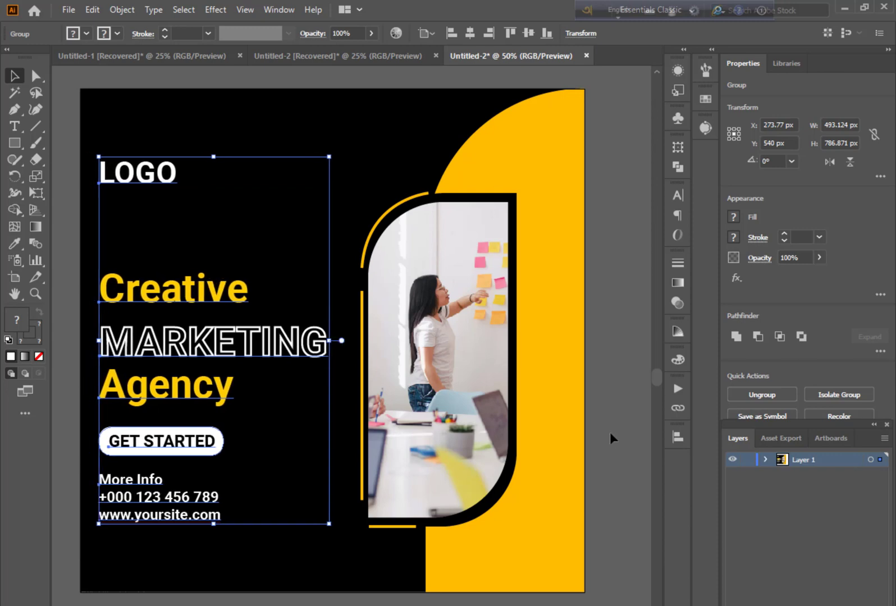
left_click(610, 433)
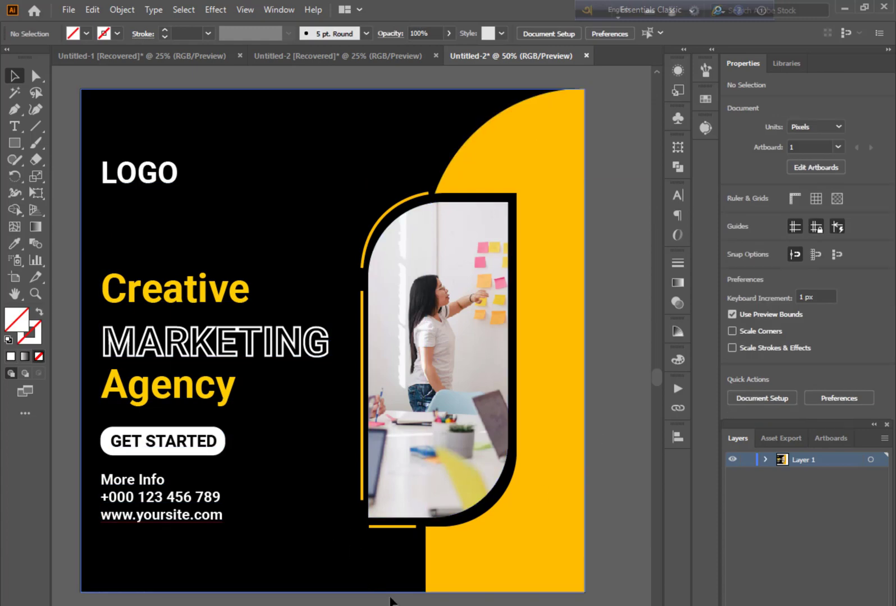
left_click_drag(391, 605, 388, 605)
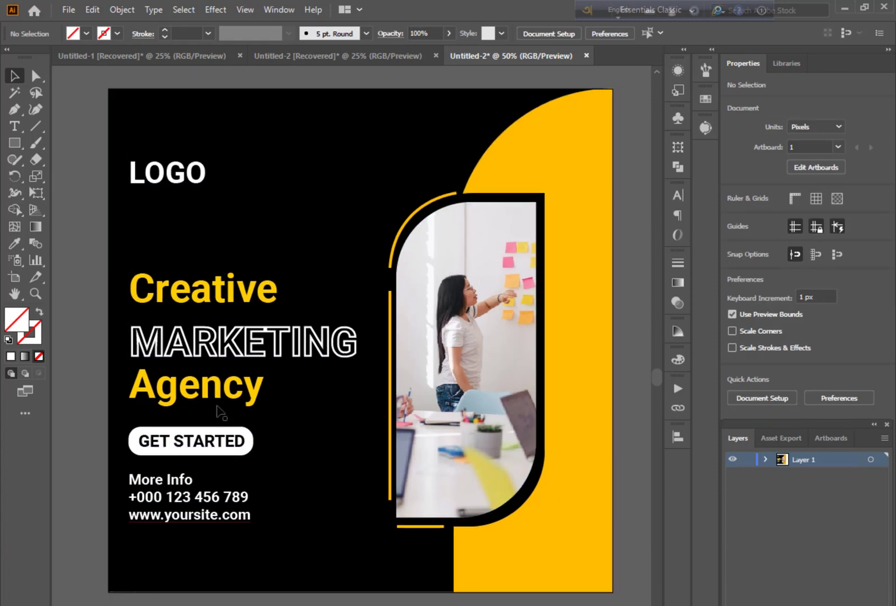
- Move the LOGO text inside the text group straight up to a Y position of about 97 px and leave isolation mode
double_click(176, 182)
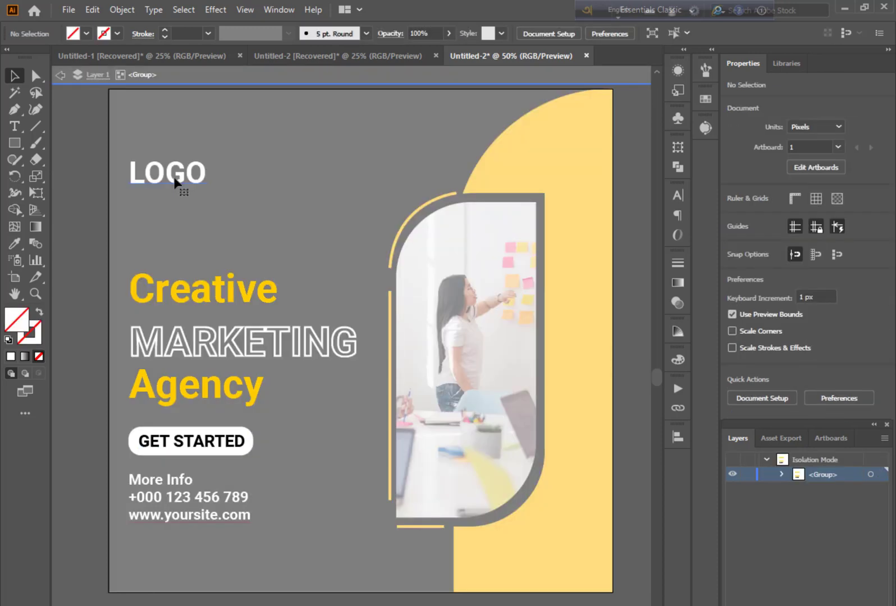
left_click(178, 184)
key("shift+Up")
key("shift+Up")
key("shift+Up")
key("shift+Up")
key("shift+Up")
key("shift+Up")
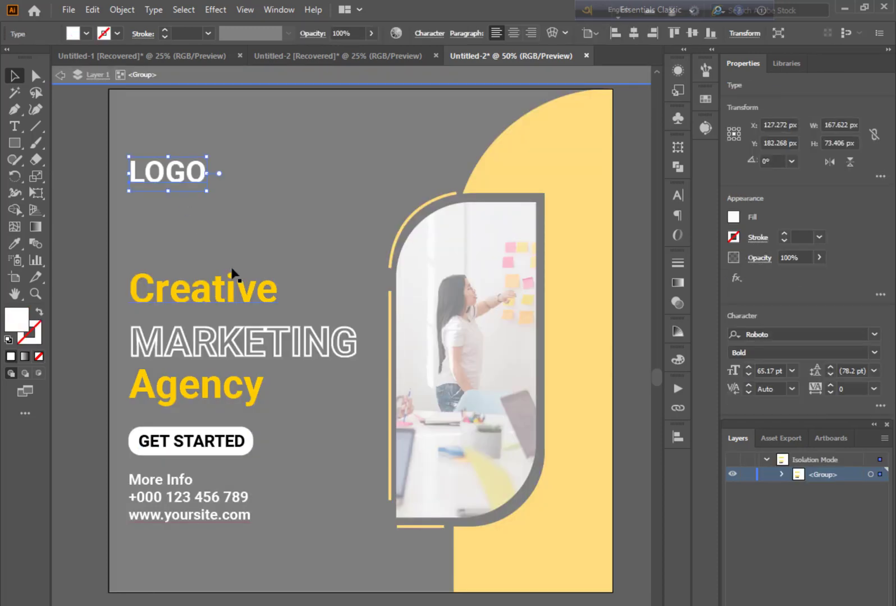
key("shift+Up")
key("shift+Up")
key("shift+Up")
key("shift+Up")
key("shift+Up")
key("shift+Up")
key("shift+Up")
key("shift+Up")
key("shift+Up")
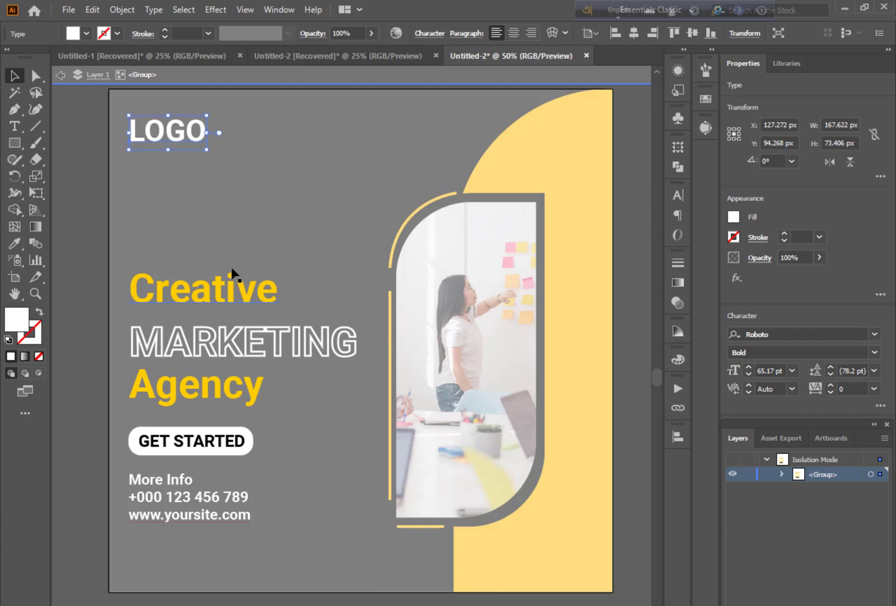
key("Down")
key("Down")
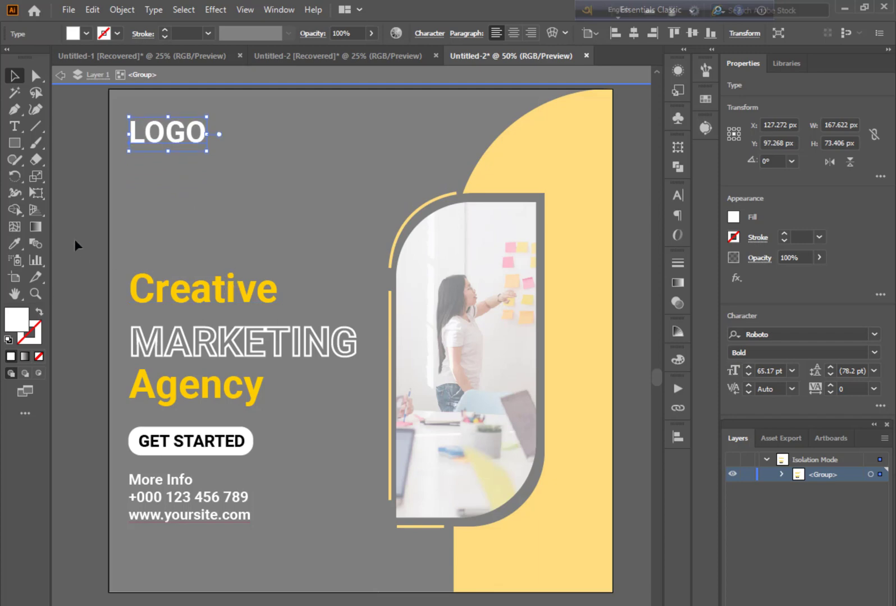
left_click(74, 240)
key("Escape")
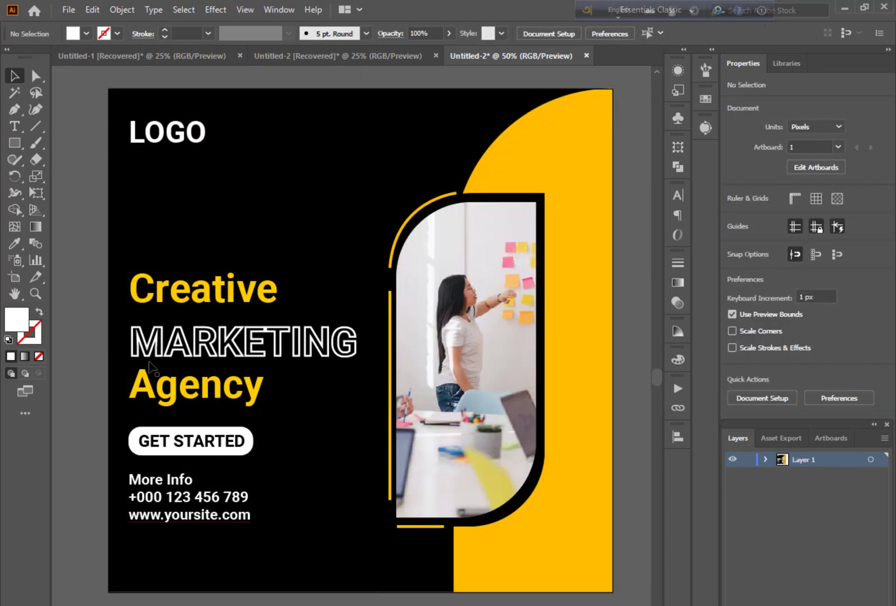
- Ungroup the text group so the LOGO text is separate from the headline, button and contact lines, and deselect everything
left_click(209, 352)
right_click(216, 344)
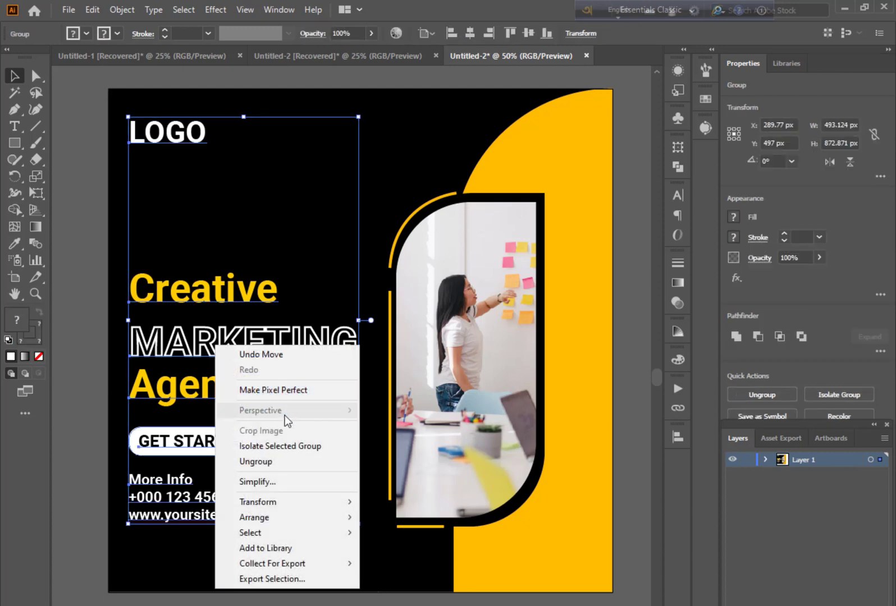
left_click(267, 461)
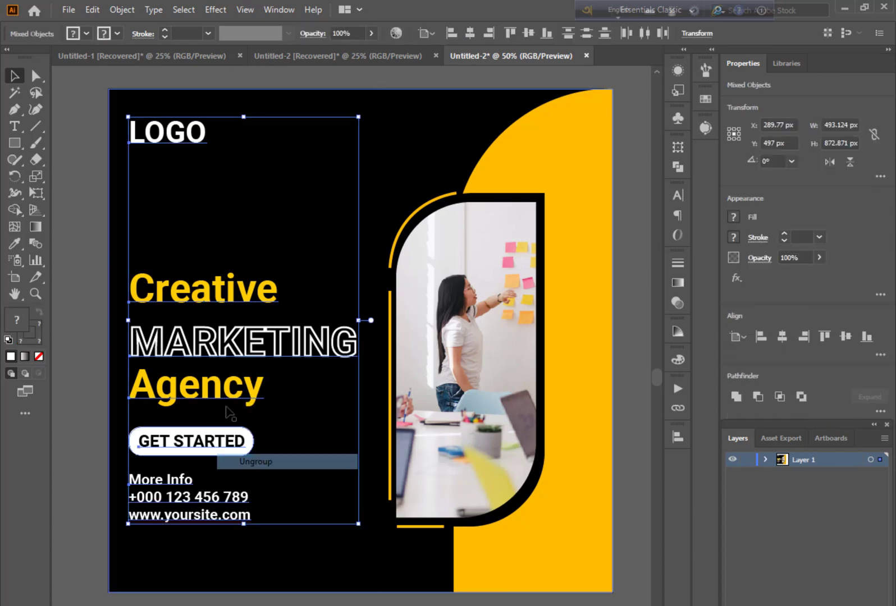
left_click(87, 455)
- Align the group of headline, GET STARTED button and contact lines vertically to the artboard's centre, and deselect it
left_click(203, 346)
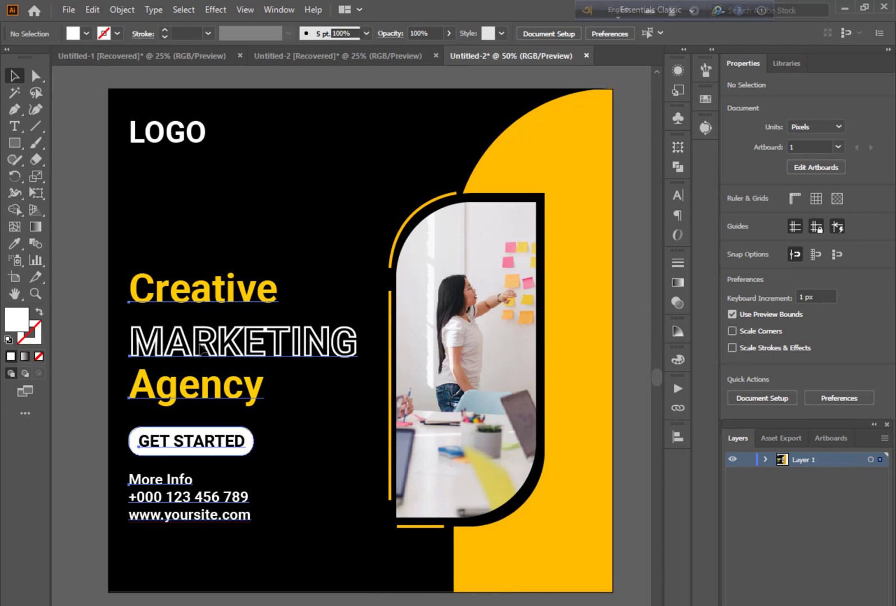
left_click(677, 437)
left_click(625, 468)
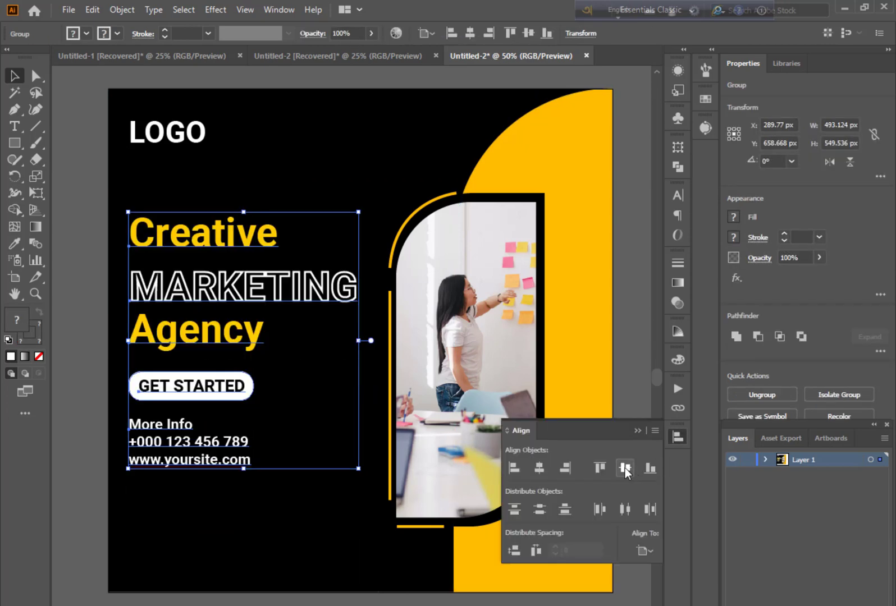
left_click(637, 430)
left_click(636, 419)
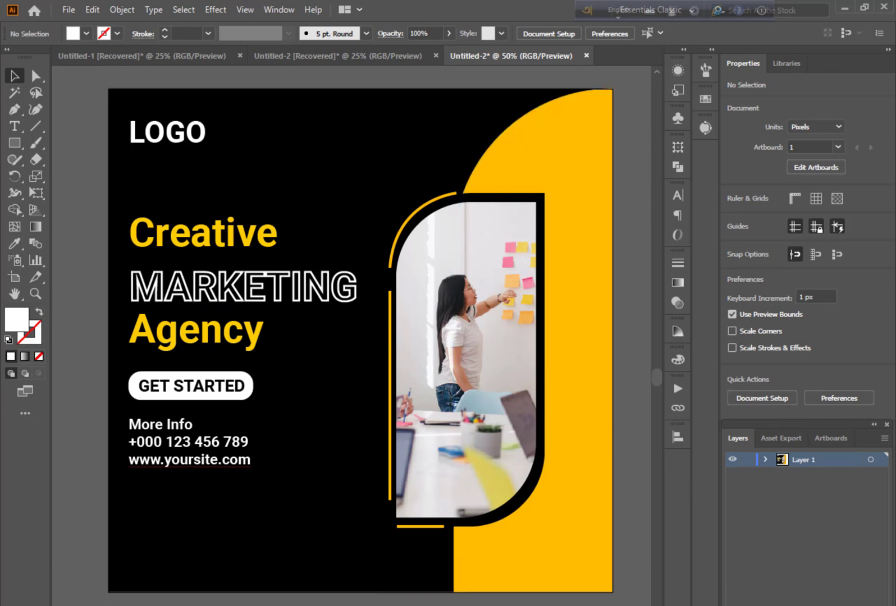
- Draw a white circle 396 px in diameter without a stroke, centred on the artboard's lower-left corner, and deselect it
scroll(444, 584, "down", 3)
scroll(364, 541, "up", 2)
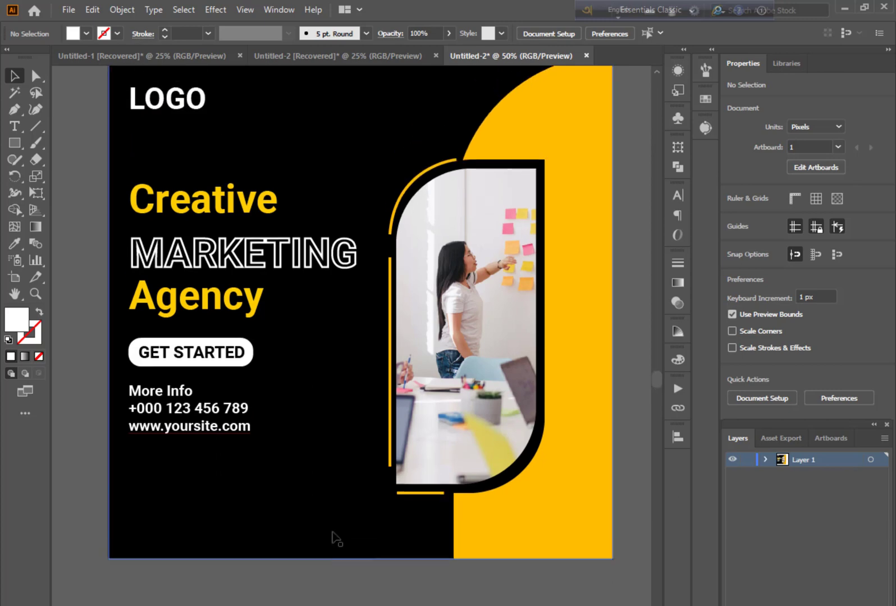
scroll(260, 501, "up", 1)
scroll(260, 501, "down", 5)
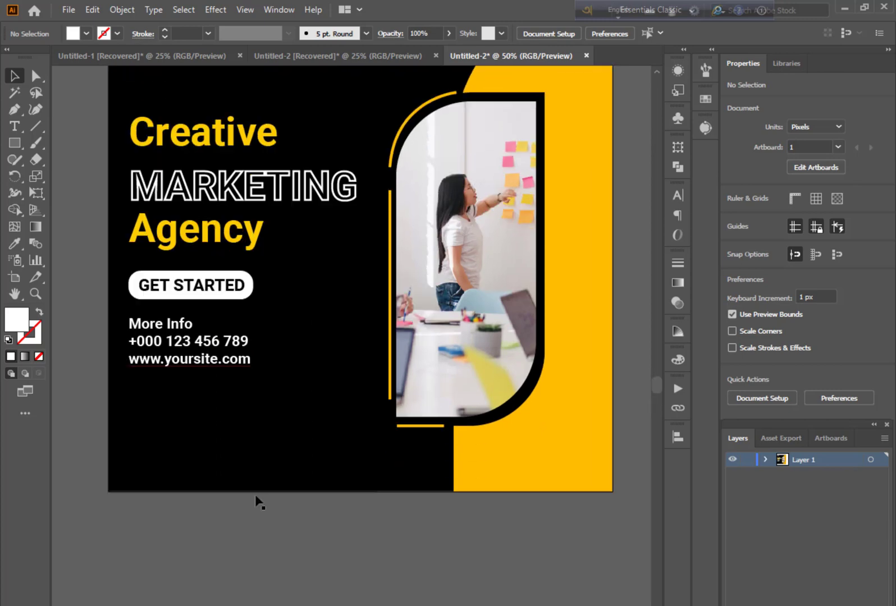
scroll(259, 502, "down", 3)
scroll(259, 501, "up", 1)
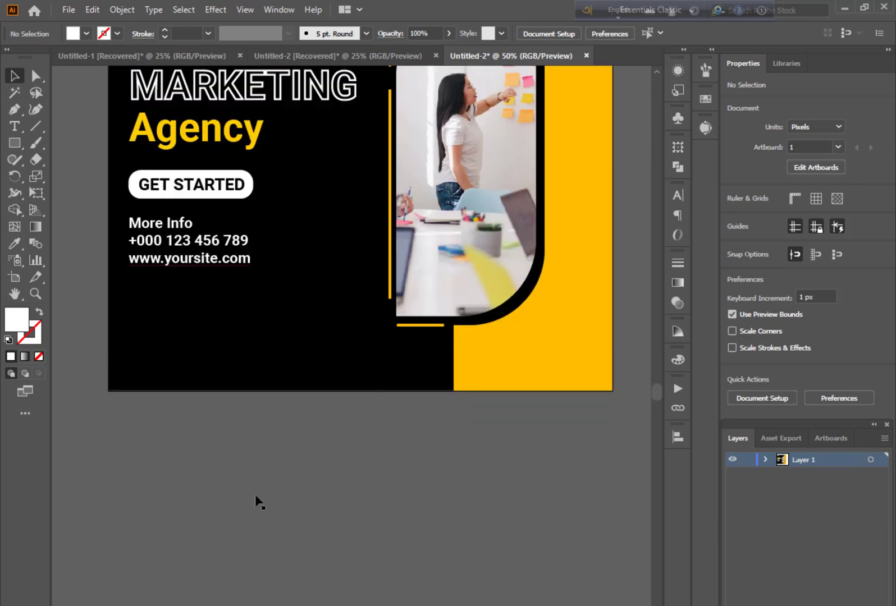
scroll(260, 502, "down", 1)
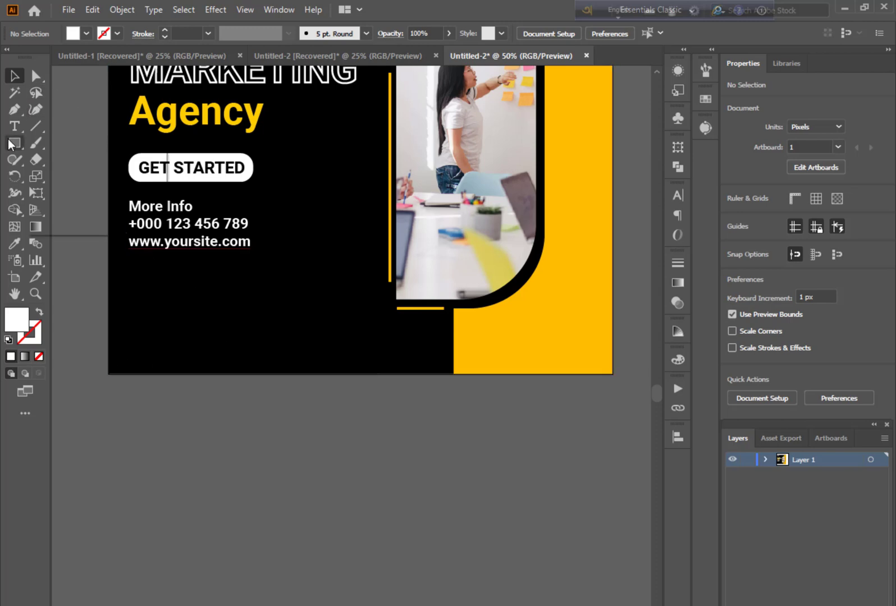
left_click_drag(10, 145, 62, 173)
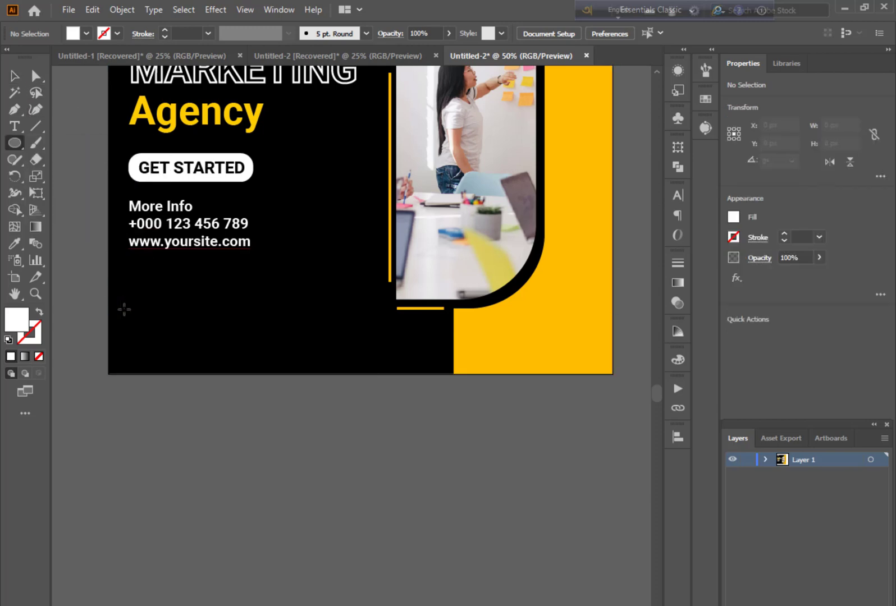
scroll(124, 309, "down", 1)
left_click_drag(91, 296, 204, 467)
left_click_drag(180, 385, 109, 357)
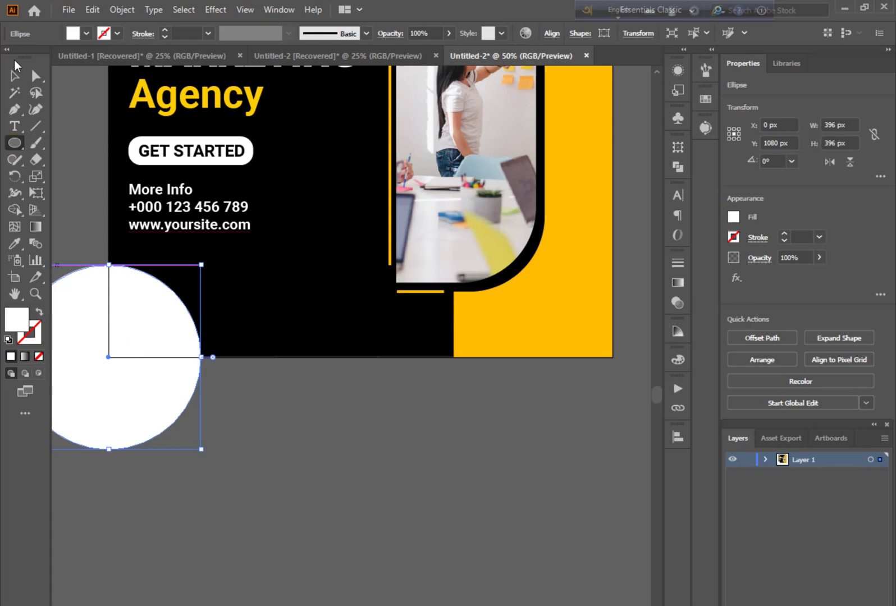
left_click(15, 79)
left_click(285, 470)
- Trim away the part of the white circle outside the artboard with the Shape Builder tool, leaving a quarter circle in the corner
key("ctrl+minus")
key("ctrl+minus")
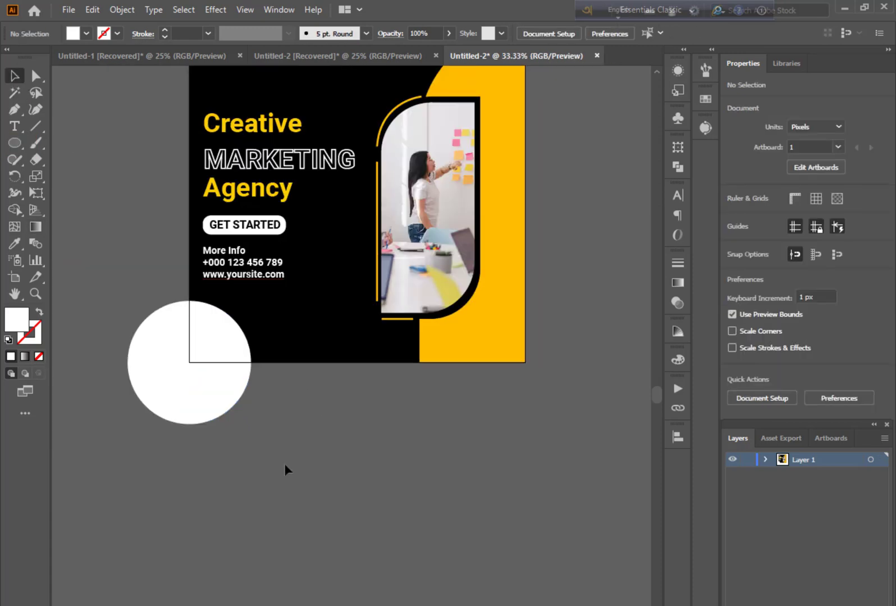
left_click_drag(289, 477, 260, 488)
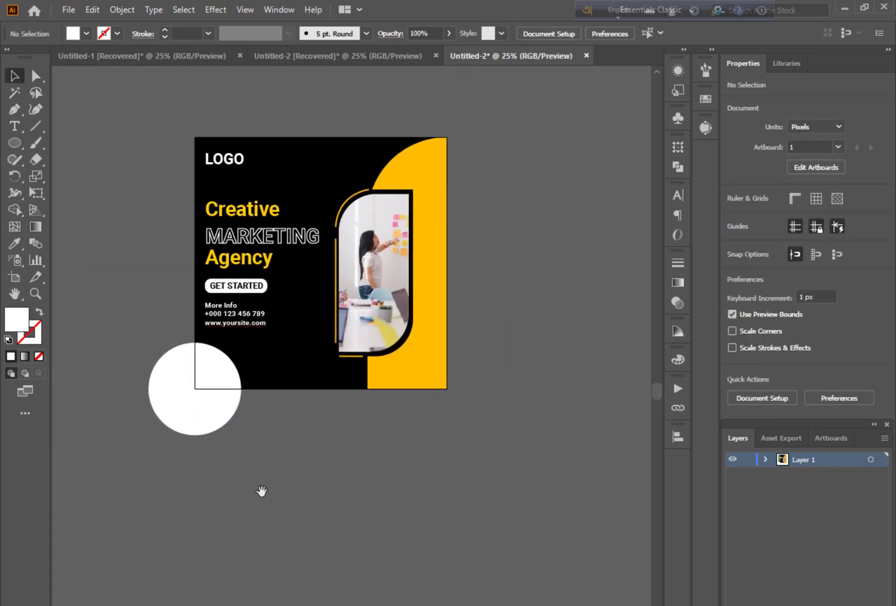
left_click_drag(229, 441, 253, 454)
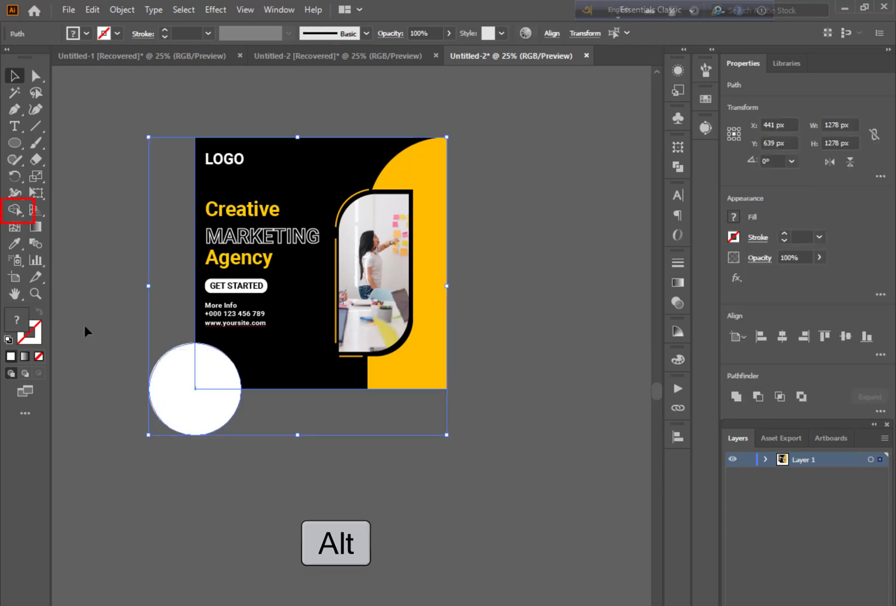
left_click(17, 210)
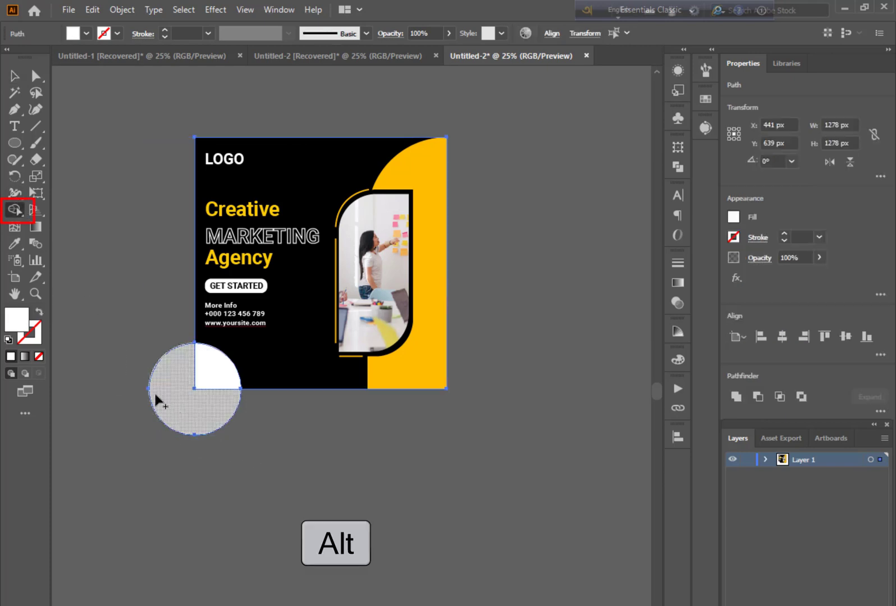
left_click(156, 398, "alt")
left_click(111, 137)
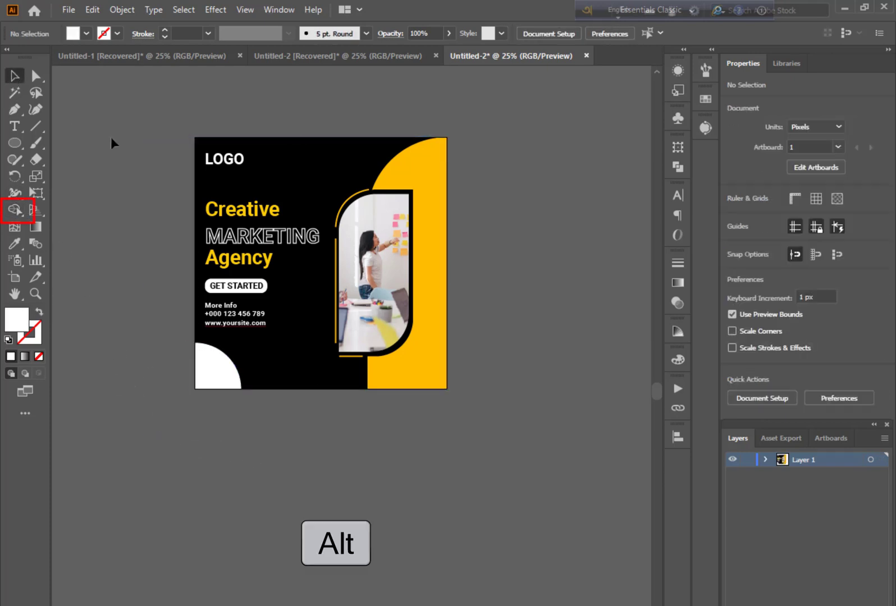